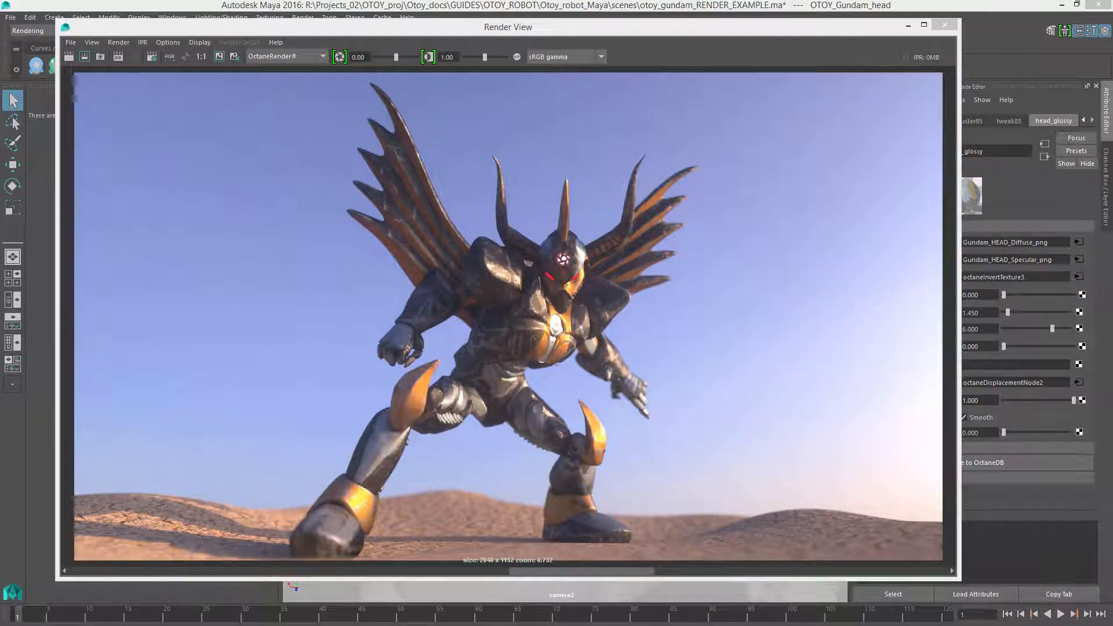
- Browse the stored robot renders in the Render View, going through the front view, the head close-up and the rear view
{"action": "left_click", "coordinate": [603, 572]}
{"action": "left_click_drag", "start_coordinate": [603, 569], "coordinate": [757, 593]}
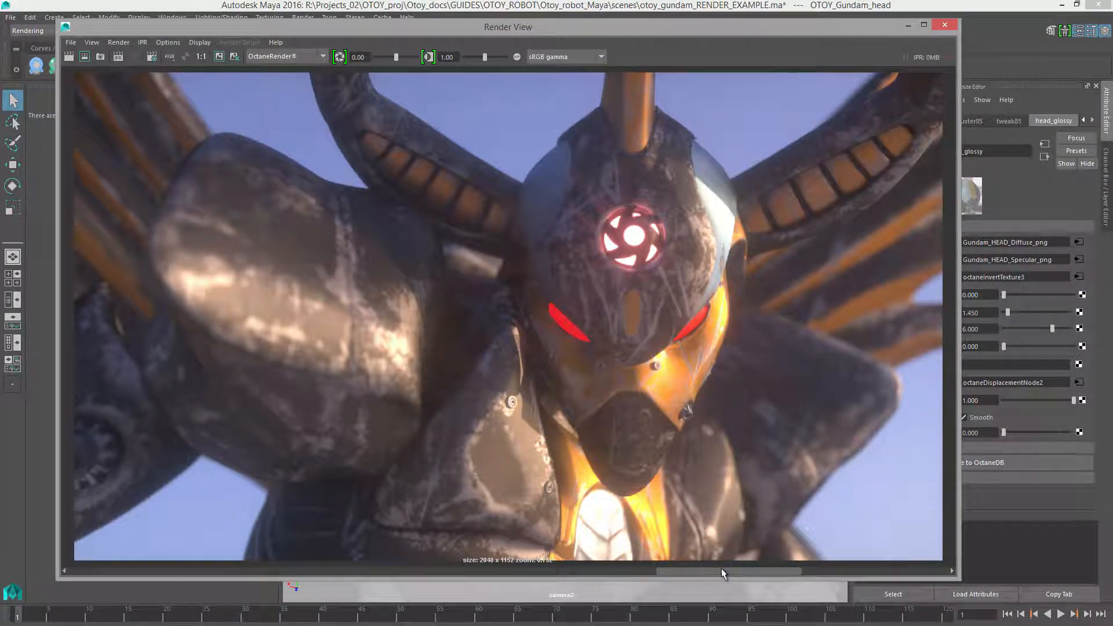
{"action": "left_click_drag", "start_coordinate": [716, 569], "coordinate": [277, 558]}
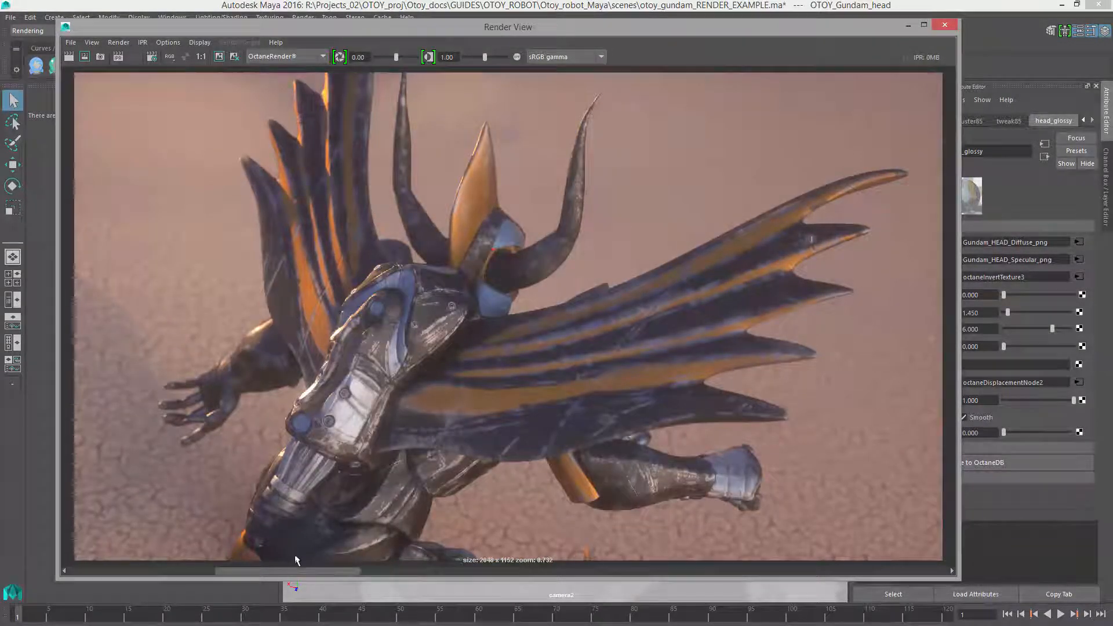
{"action": "left_click", "coordinate": [423, 567]}
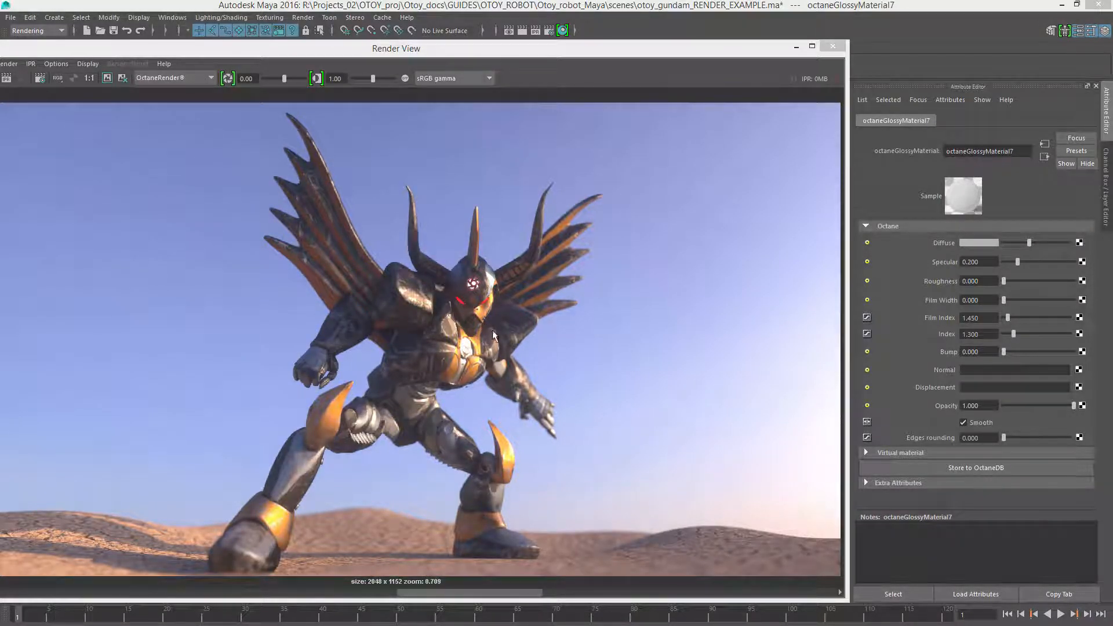
- Examine the worn metal and paint textures up close on the front, head close-up and rear renders of the robot
{"action": "scroll", "coordinate": [434, 346], "scroll_direction": "up", "scroll_amount": 3}
{"action": "middle_click_drag", "start_coordinate": [649, 351], "coordinate": [511, 333], "text": "alt"}
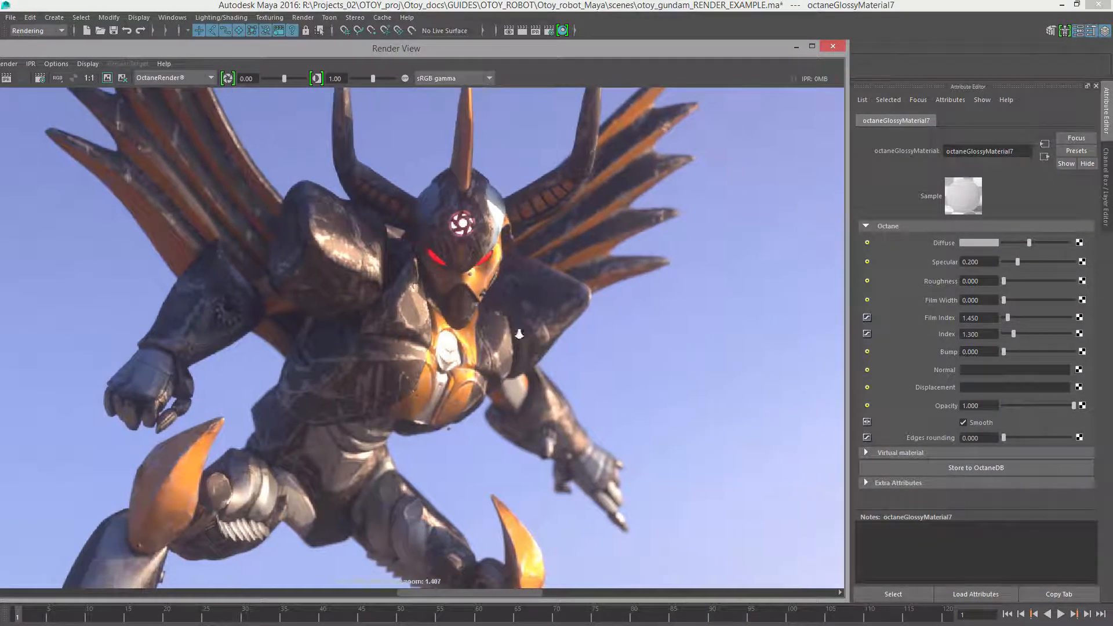
{"action": "right_click_drag", "start_coordinate": [511, 333], "coordinate": [736, 398], "text": "alt"}
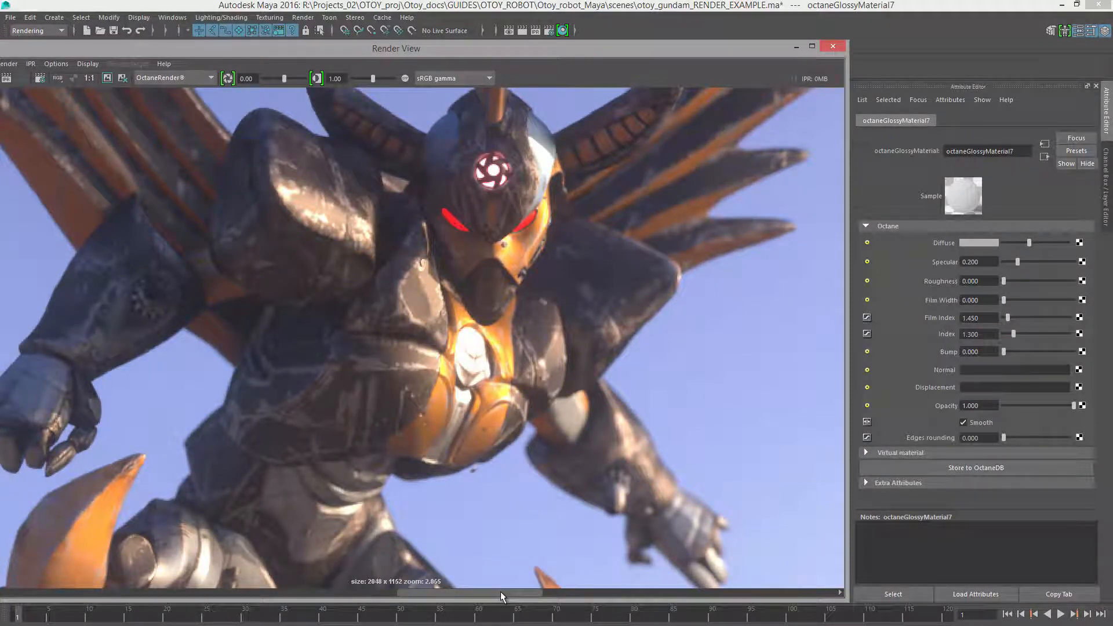
{"action": "left_click_drag", "start_coordinate": [499, 592], "coordinate": [335, 580]}
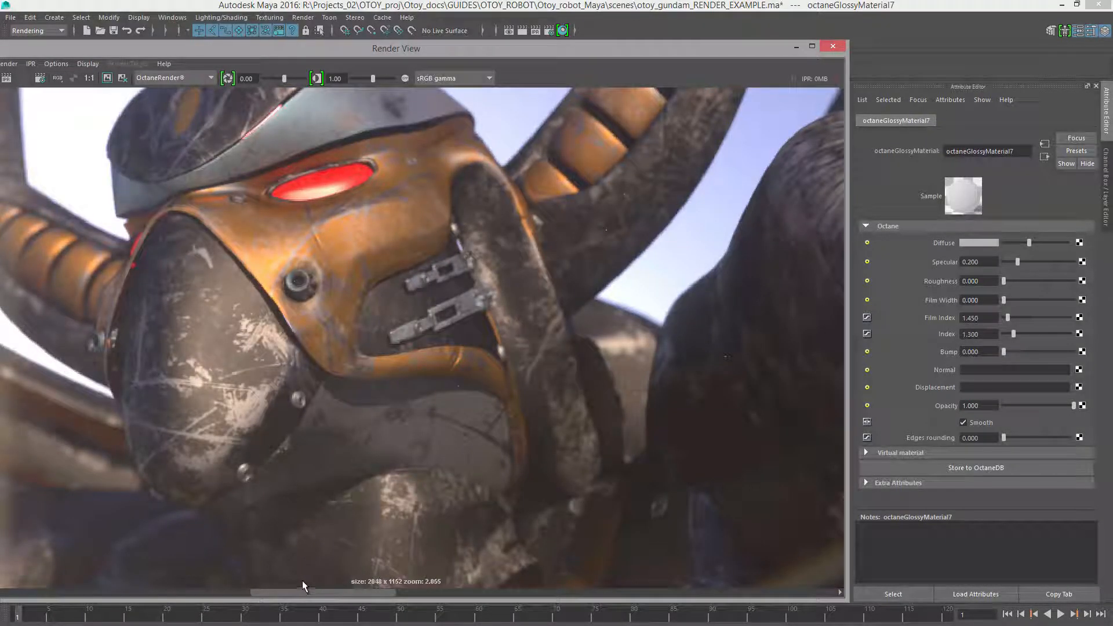
{"action": "middle_click_drag", "start_coordinate": [325, 178], "coordinate": [399, 353], "text": "alt"}
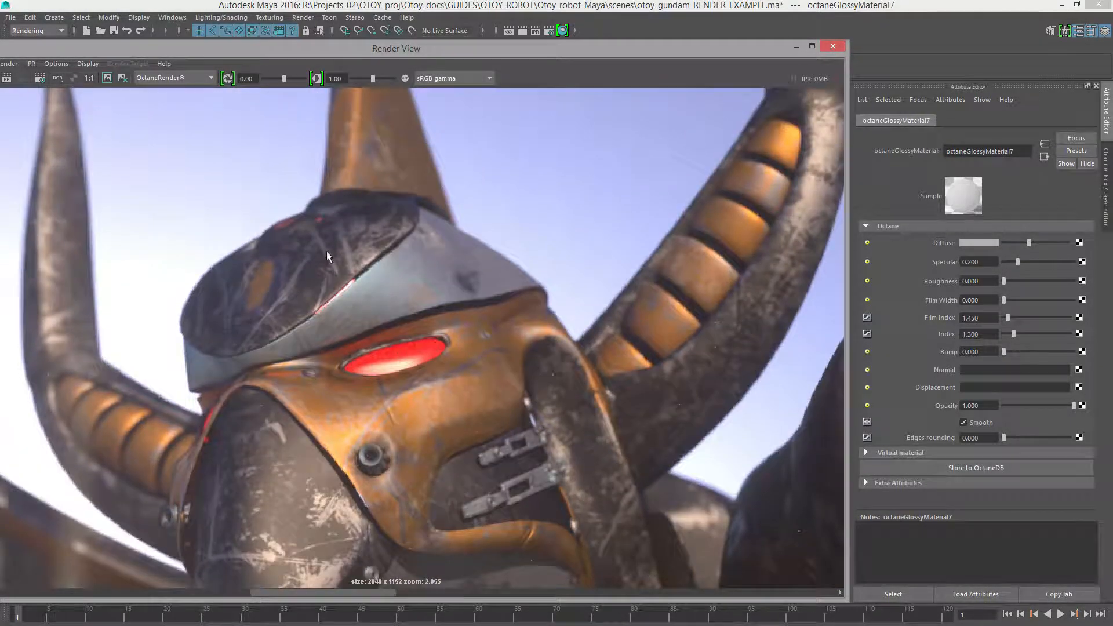
{"action": "right_click_drag", "start_coordinate": [398, 353], "coordinate": [590, 333], "text": "alt"}
{"action": "left_click_drag", "start_coordinate": [361, 591], "coordinate": [206, 593]}
{"action": "right_click_drag", "start_coordinate": [352, 362], "coordinate": [301, 238], "text": "alt"}
{"action": "middle_click_drag", "start_coordinate": [301, 237], "coordinate": [419, 170], "text": "alt"}
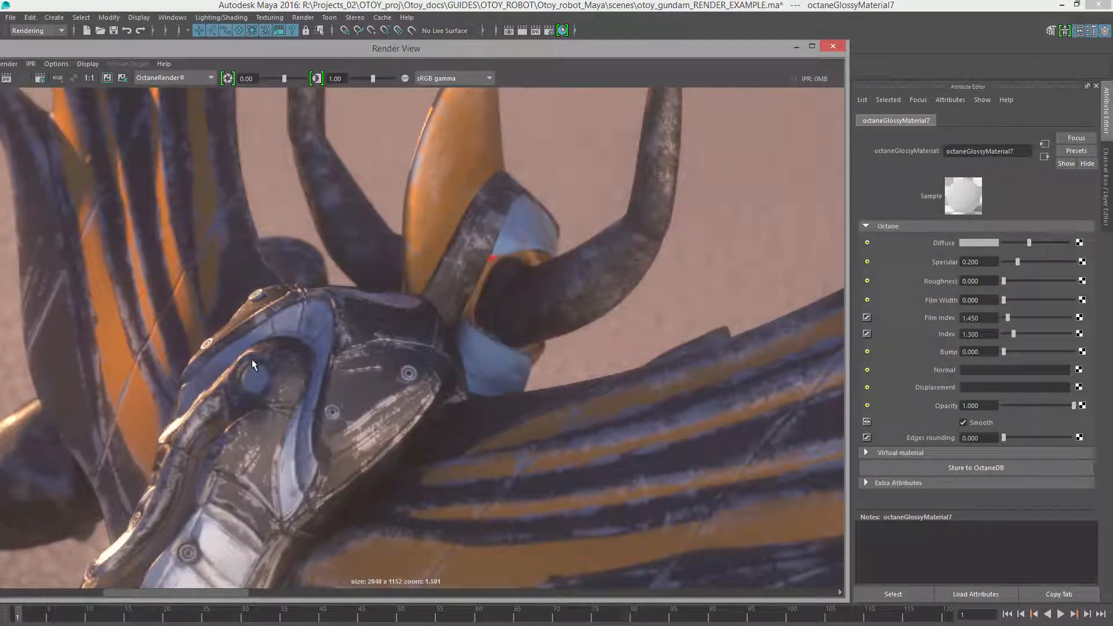
{"action": "middle_click_drag", "start_coordinate": [283, 525], "coordinate": [256, 443], "text": "alt"}
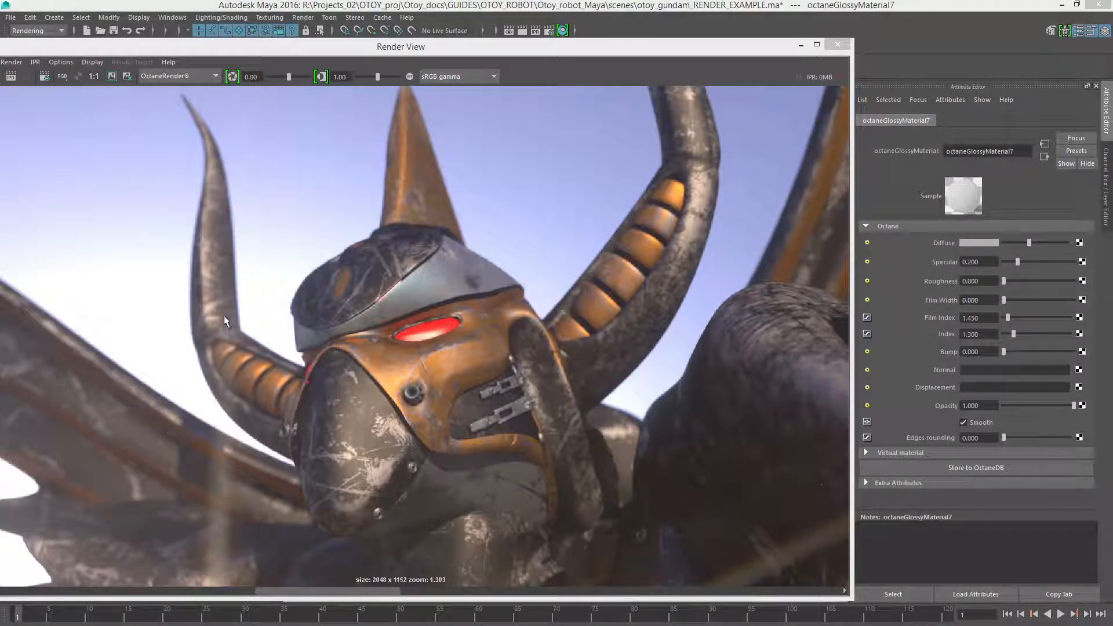
- Inspect the scratches and reflections on the head close-up, and on the arm, shoulder and chest in the front render
{"action": "middle_click_drag", "start_coordinate": [379, 418], "coordinate": [367, 235], "text": "alt"}
{"action": "middle_click_drag", "start_coordinate": [300, 394], "coordinate": [458, 415], "text": "alt"}
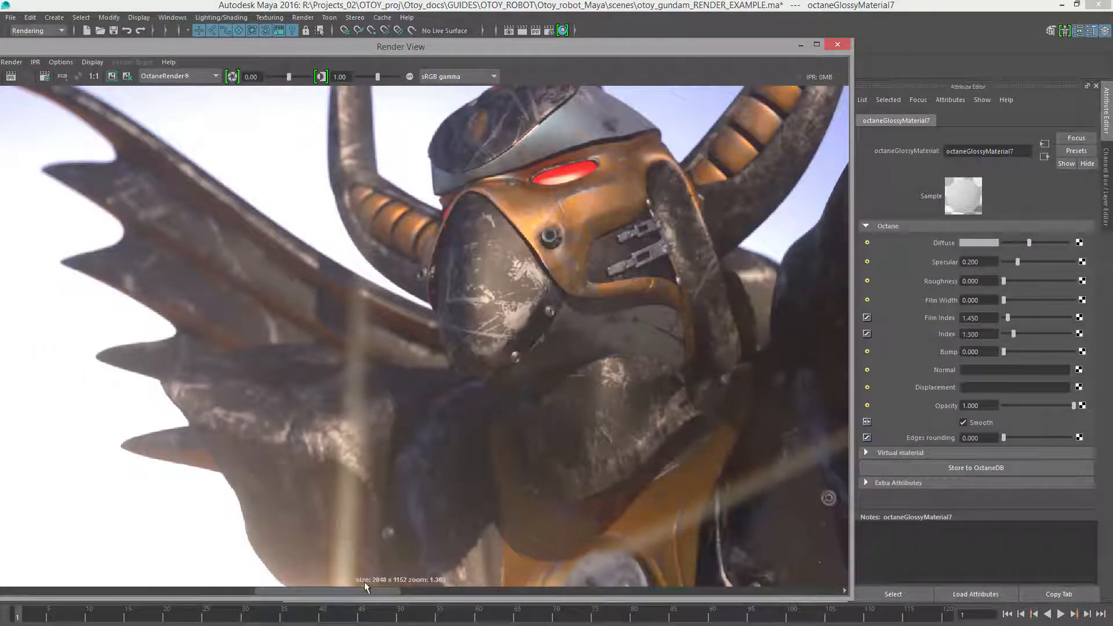
{"action": "left_click_drag", "start_coordinate": [355, 593], "coordinate": [441, 593]}
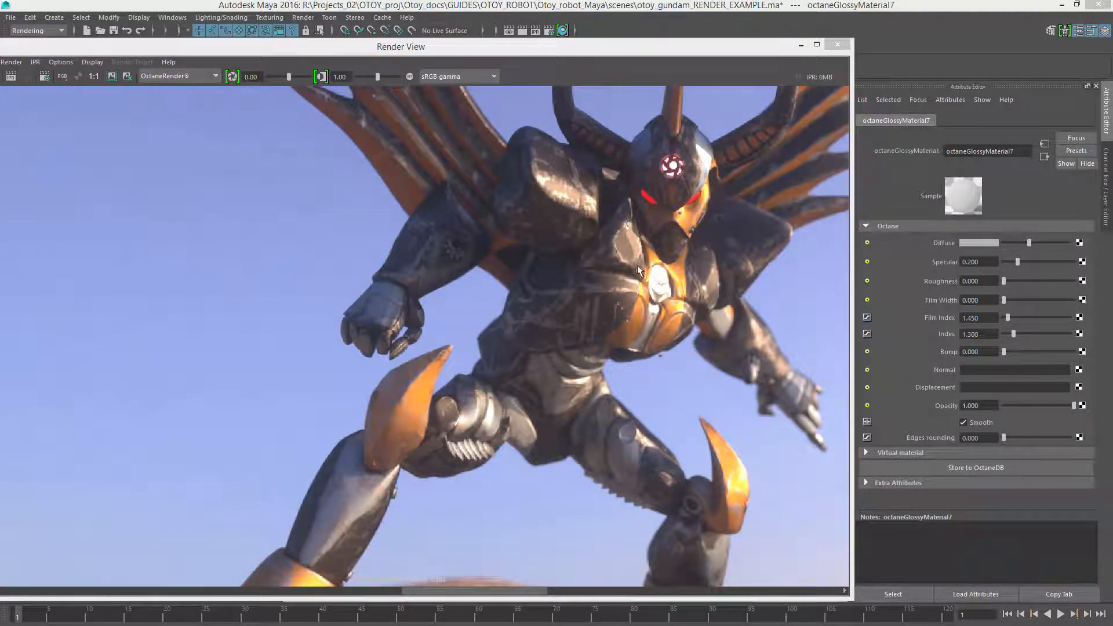
{"action": "right_click_drag", "start_coordinate": [596, 346], "coordinate": [736, 405], "text": "alt"}
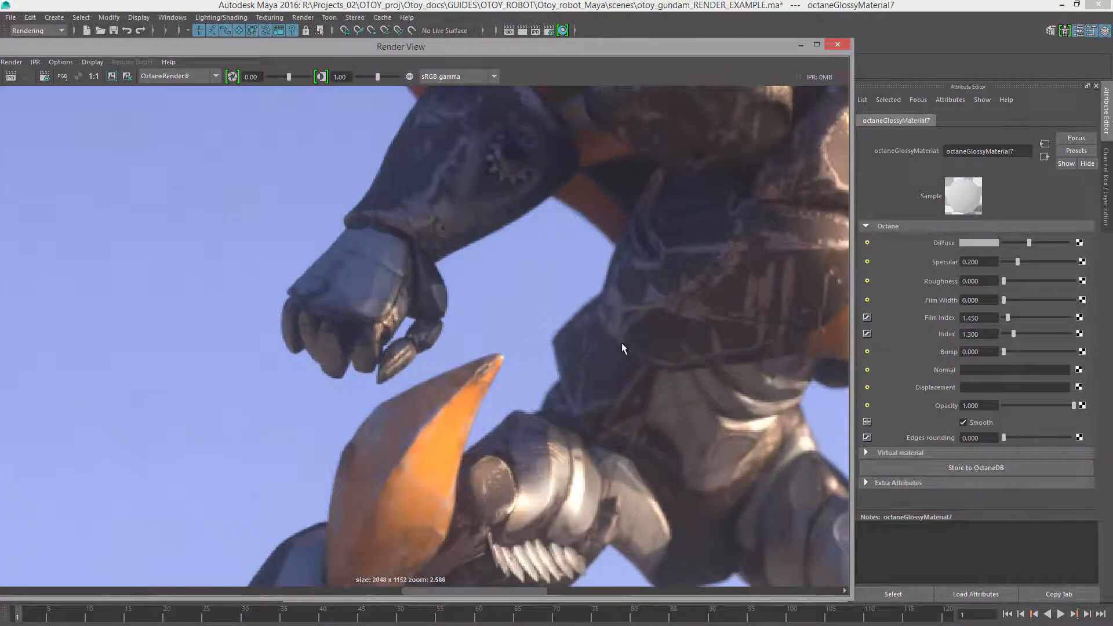
{"action": "middle_click_drag", "start_coordinate": [628, 343], "coordinate": [410, 478], "text": "alt"}
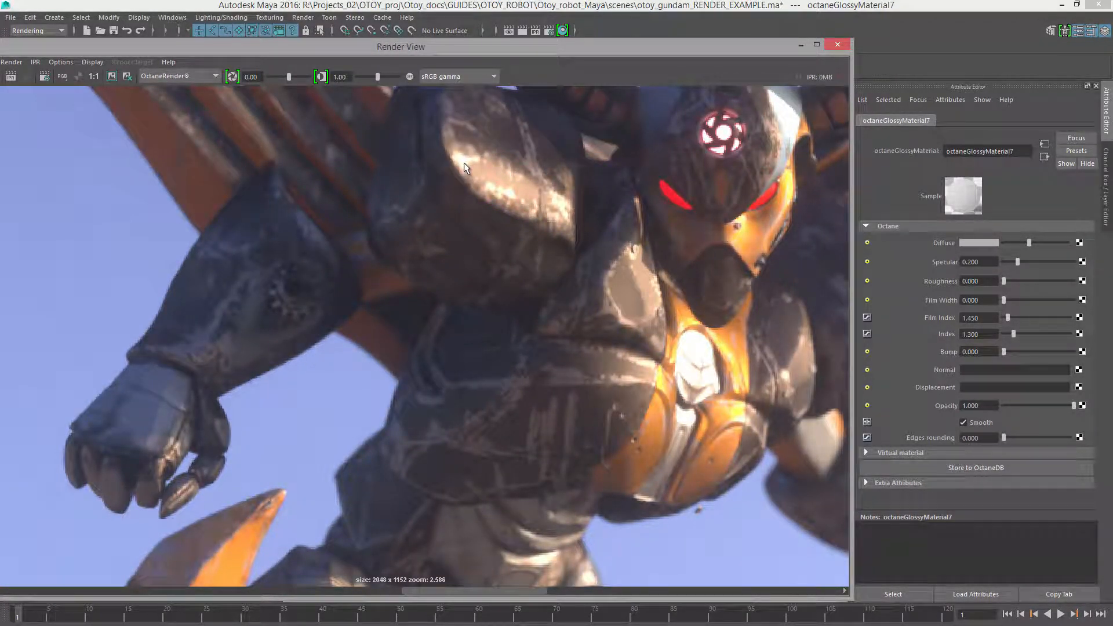
{"action": "middle_click_drag", "start_coordinate": [586, 276], "coordinate": [479, 318], "text": "alt"}
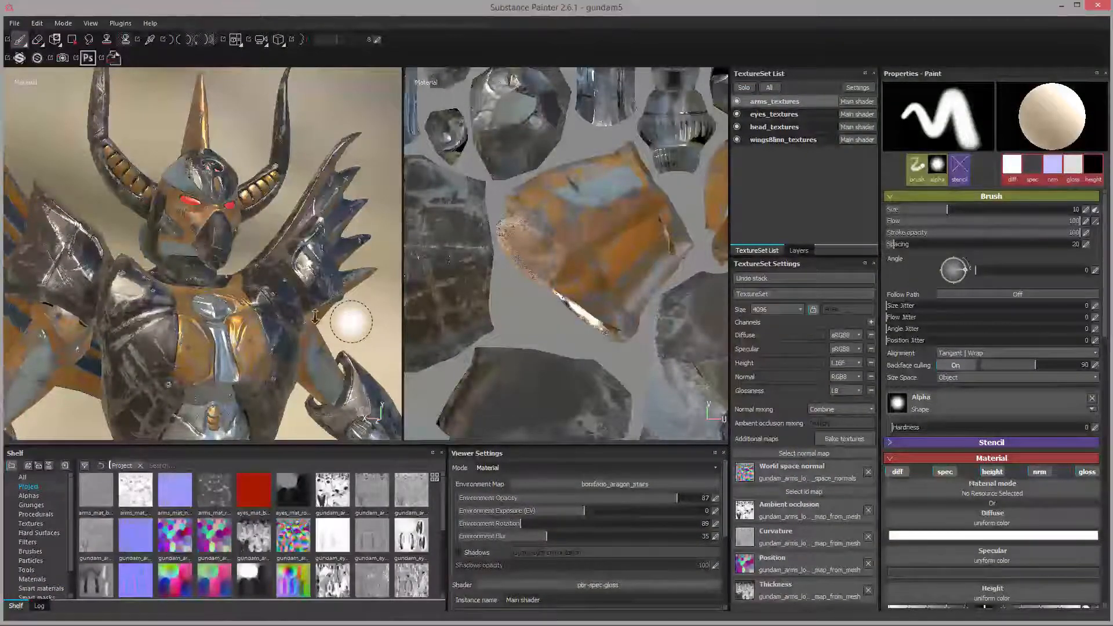
- In Substance Painter, frame the robot's head, torso and thighs in the 3D view and look over the shader choices
{"action": "right_click_drag", "start_coordinate": [315, 317], "coordinate": [255, 313], "text": "alt"}
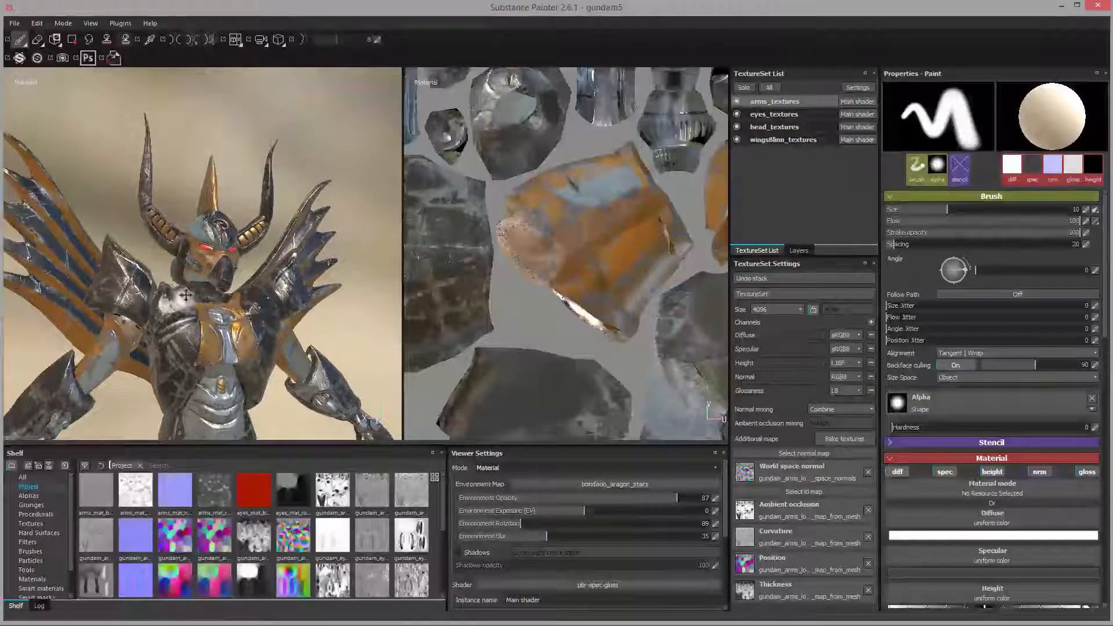
{"action": "middle_click_drag", "start_coordinate": [255, 313], "coordinate": [261, 214], "text": "alt"}
{"action": "left_click_drag", "start_coordinate": [261, 231], "coordinate": [301, 238], "text": "alt"}
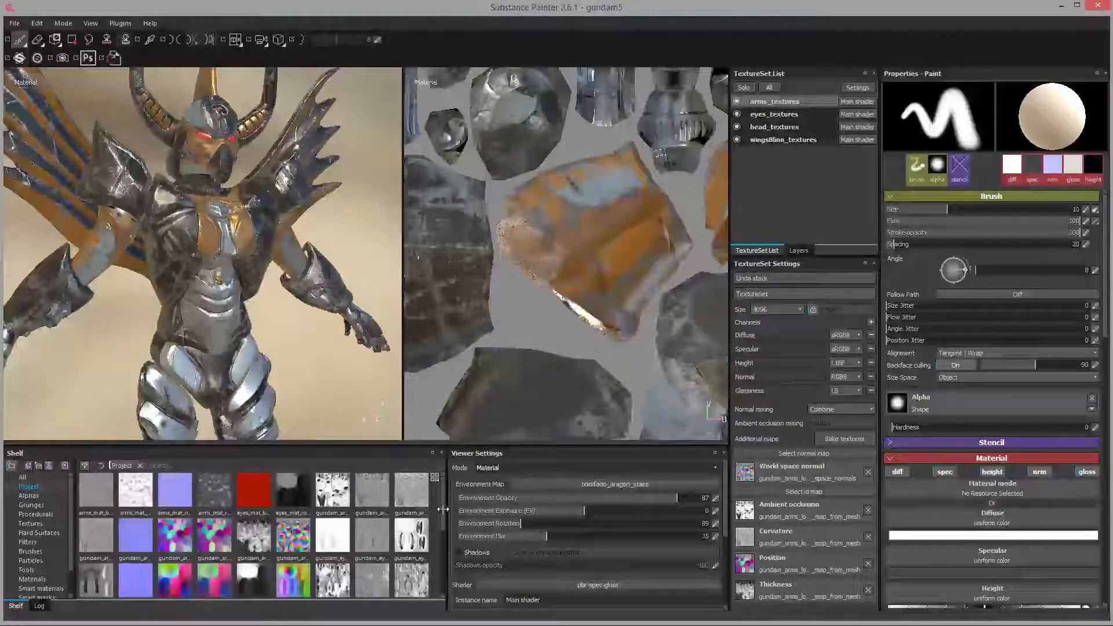
{"action": "left_click", "coordinate": [585, 586]}
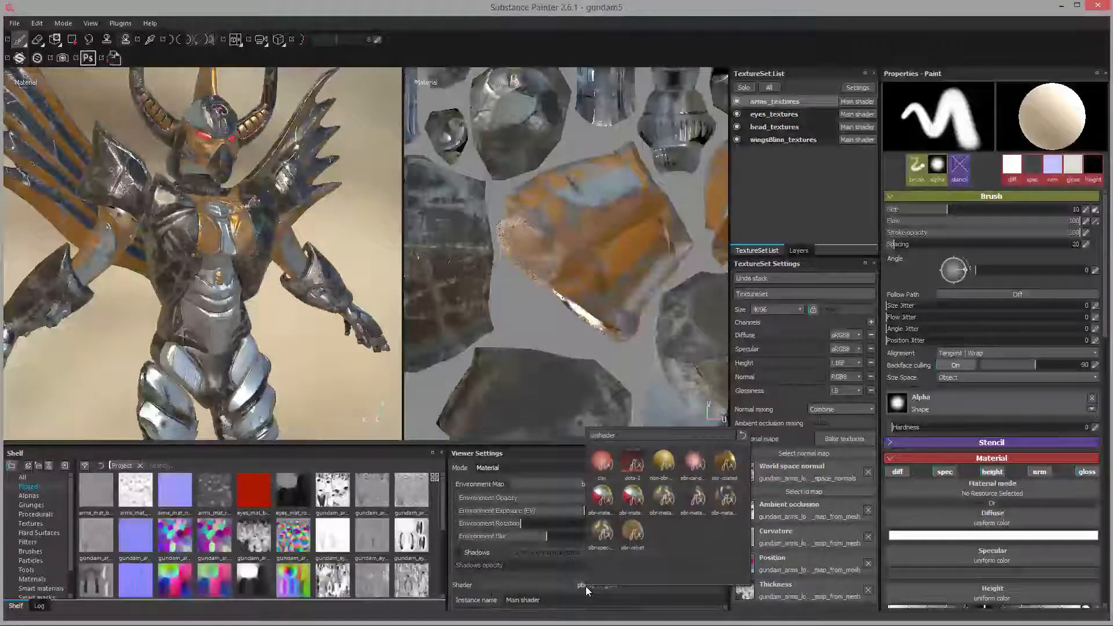
{"action": "left_click", "coordinate": [540, 583]}
- Open the new project setup, discarding the current changes when asked, check the template setting and cancel the setup
{"action": "left_click", "coordinate": [20, 22]}
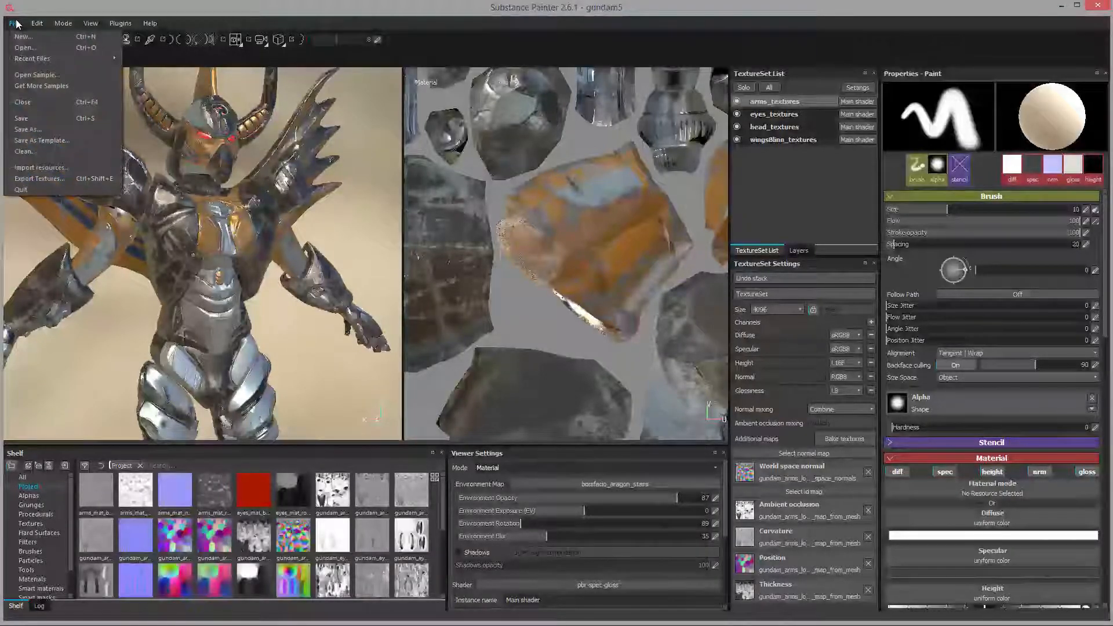
{"action": "left_click", "coordinate": [25, 40]}
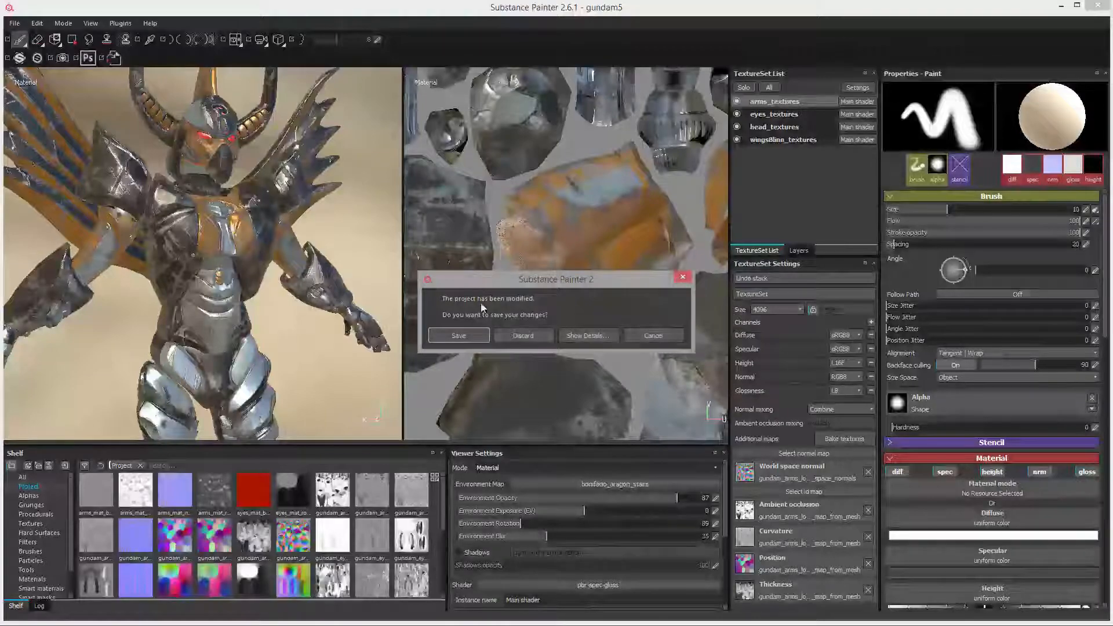
{"action": "left_click", "coordinate": [534, 341]}
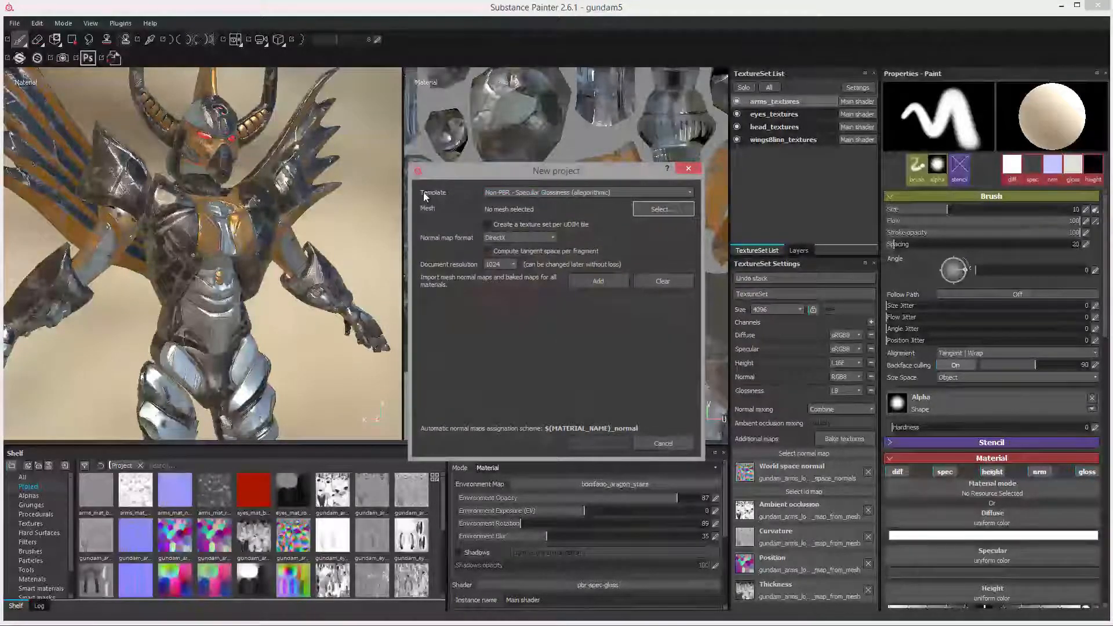
{"action": "left_click", "coordinate": [519, 194]}
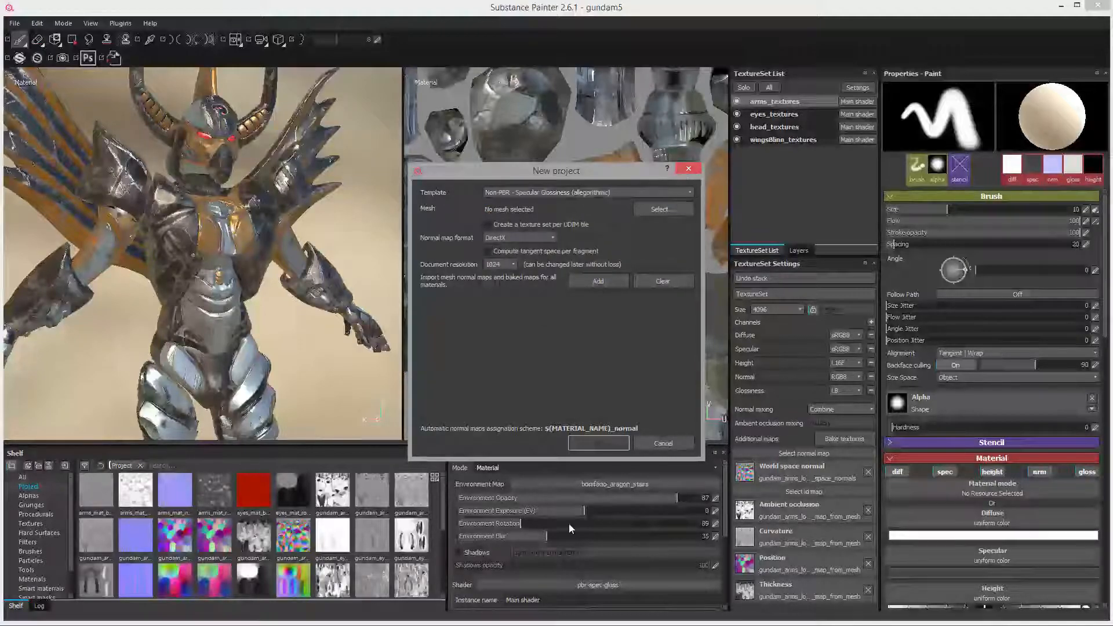
{"action": "left_click", "coordinate": [659, 443]}
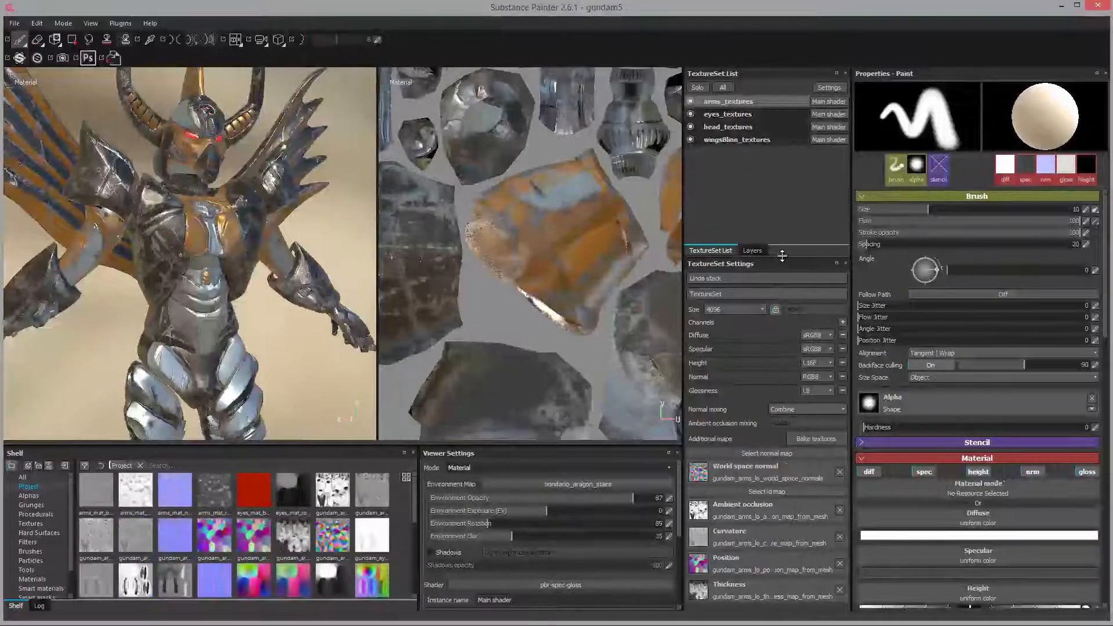
- Enlarge the texture set settings area and set the viewer to Solo mode showing the Diffuse channel
{"action": "left_click_drag", "start_coordinate": [781, 256], "coordinate": [777, 162]}
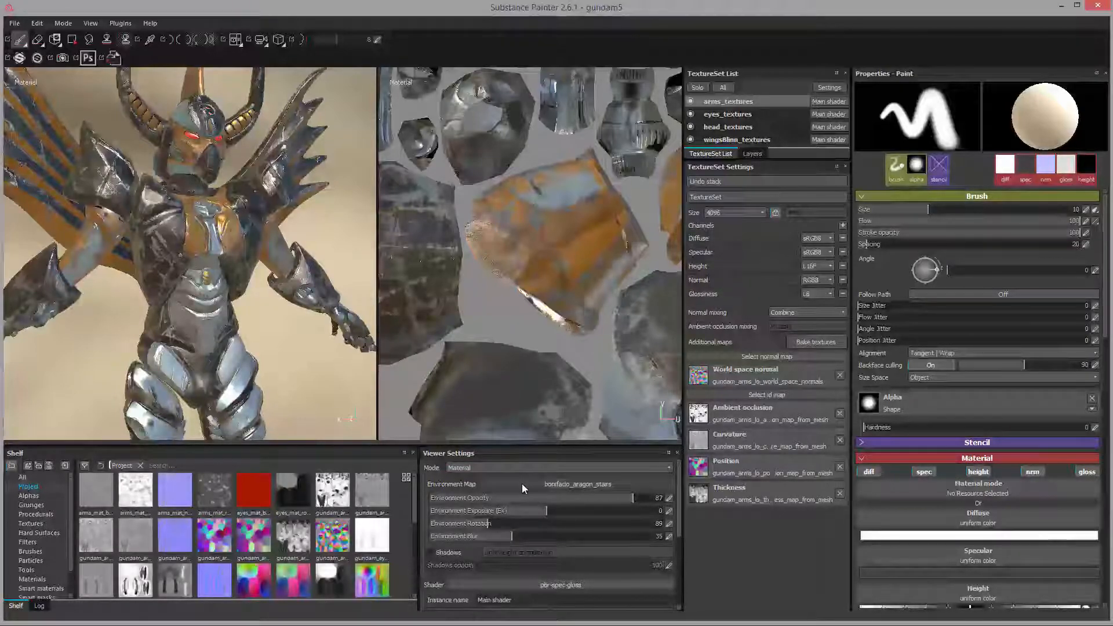
{"action": "left_click", "coordinate": [462, 468]}
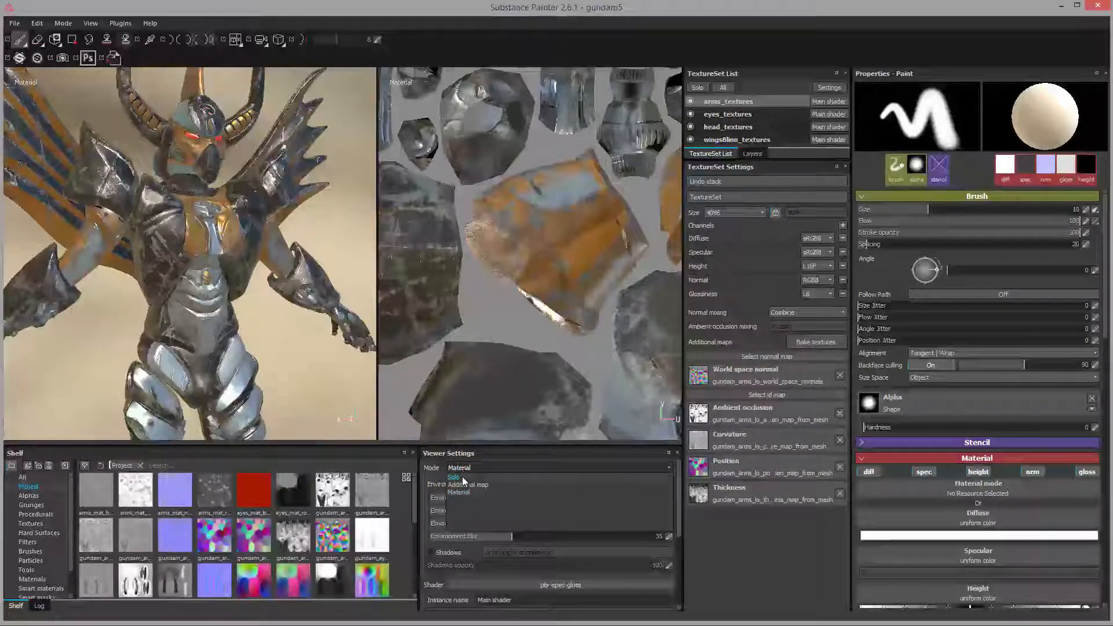
{"action": "left_click", "coordinate": [462, 478]}
{"action": "left_click", "coordinate": [474, 479]}
{"action": "left_click", "coordinate": [474, 492]}
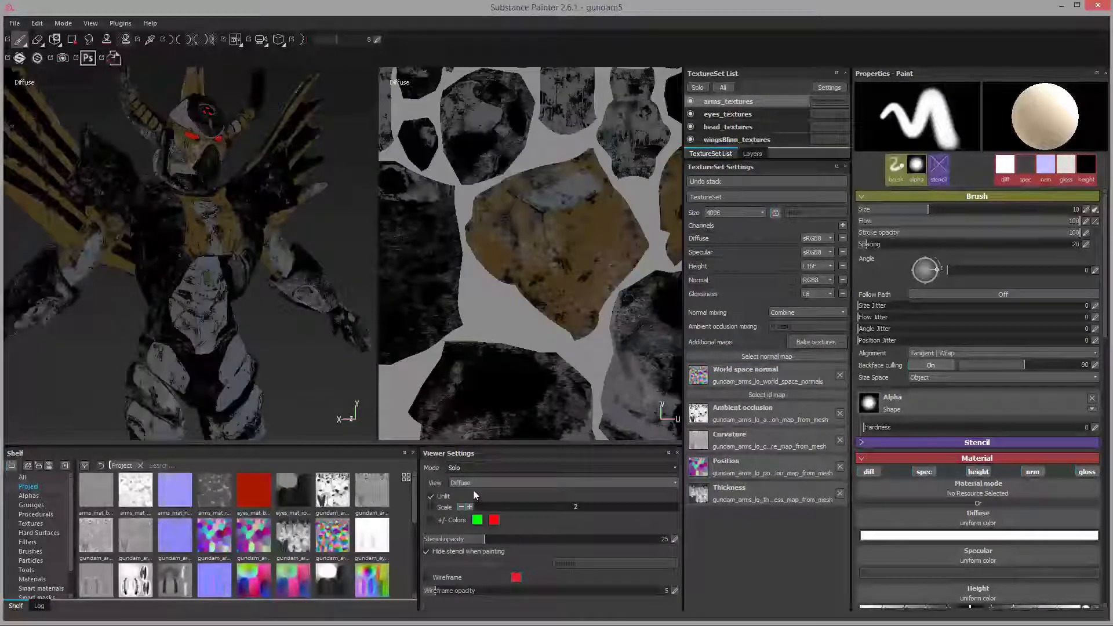
- Examine the diffuse map's painted and dark metal areas on the robot's torso and on the 2D texture islands
{"action": "mouse_move", "coordinate": [485, 240]}
{"action": "right_mouse_down", "text": "alt"}
{"action": "mouse_move", "coordinate": [566, 279]}
{"action": "mouse_move", "coordinate": [534, 272]}
{"action": "right_mouse_up", "text": "alt"}
{"action": "middle_click_drag", "start_coordinate": [528, 275], "coordinate": [516, 398], "text": "alt"}
{"action": "middle_click_drag", "start_coordinate": [516, 308], "coordinate": [521, 337], "text": "alt"}
{"action": "mouse_move", "coordinate": [251, 296]}
{"action": "middle_mouse_down", "text": "alt"}
{"action": "mouse_move", "coordinate": [260, 330]}
{"action": "mouse_move", "coordinate": [294, 366]}
{"action": "middle_mouse_up", "text": "alt"}
{"action": "right_click_drag", "start_coordinate": [273, 350], "coordinate": [347, 377], "text": "alt"}
{"action": "middle_click_drag", "start_coordinate": [235, 314], "coordinate": [314, 322], "text": "alt"}
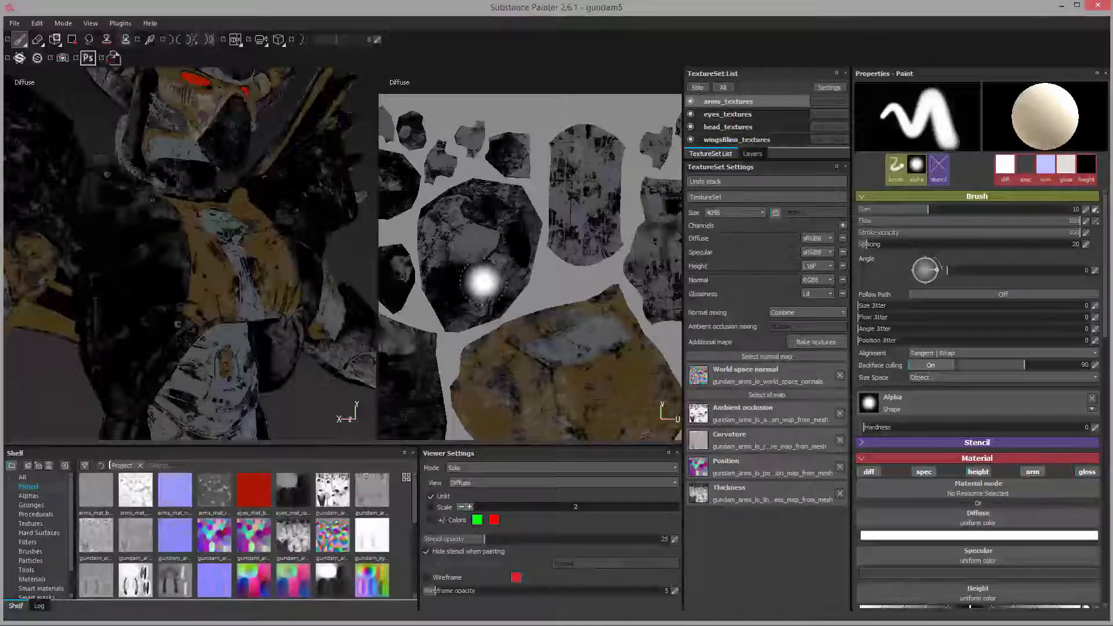
{"action": "scroll", "coordinate": [474, 279], "scroll_direction": "up", "scroll_amount": 2}
{"action": "scroll", "coordinate": [511, 298], "scroll_direction": "up", "scroll_amount": 2}
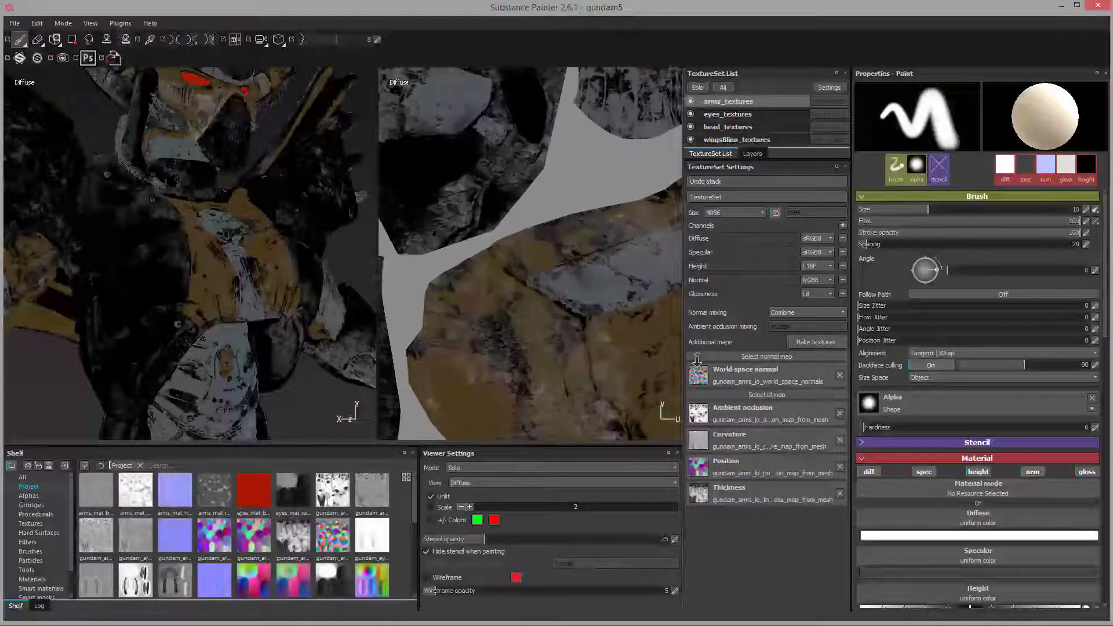
{"action": "middle_click_drag", "start_coordinate": [551, 273], "coordinate": [440, 390]}
{"action": "middle_click_drag", "start_coordinate": [513, 177], "coordinate": [494, 283], "text": "alt"}
{"action": "middle_click_drag", "start_coordinate": [515, 347], "coordinate": [526, 273], "text": "alt"}
{"action": "scroll", "coordinate": [527, 273], "scroll_direction": "down", "scroll_amount": 3}
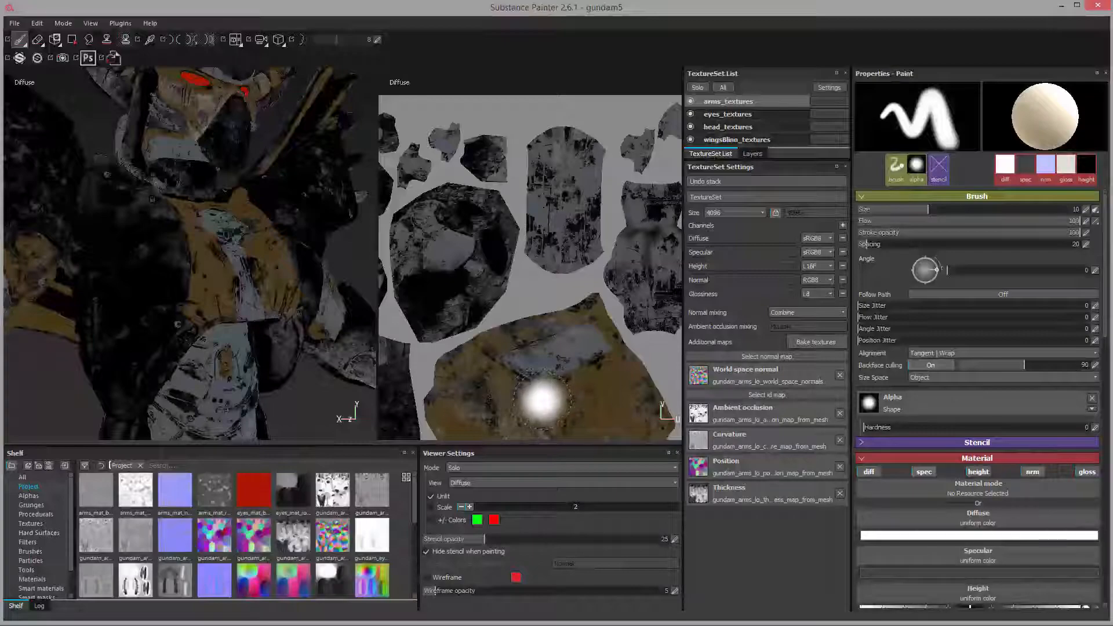
- Show the Specular channel in the viewers and frame the robot's head and chest in the 3D view
{"action": "left_click", "coordinate": [489, 482]}
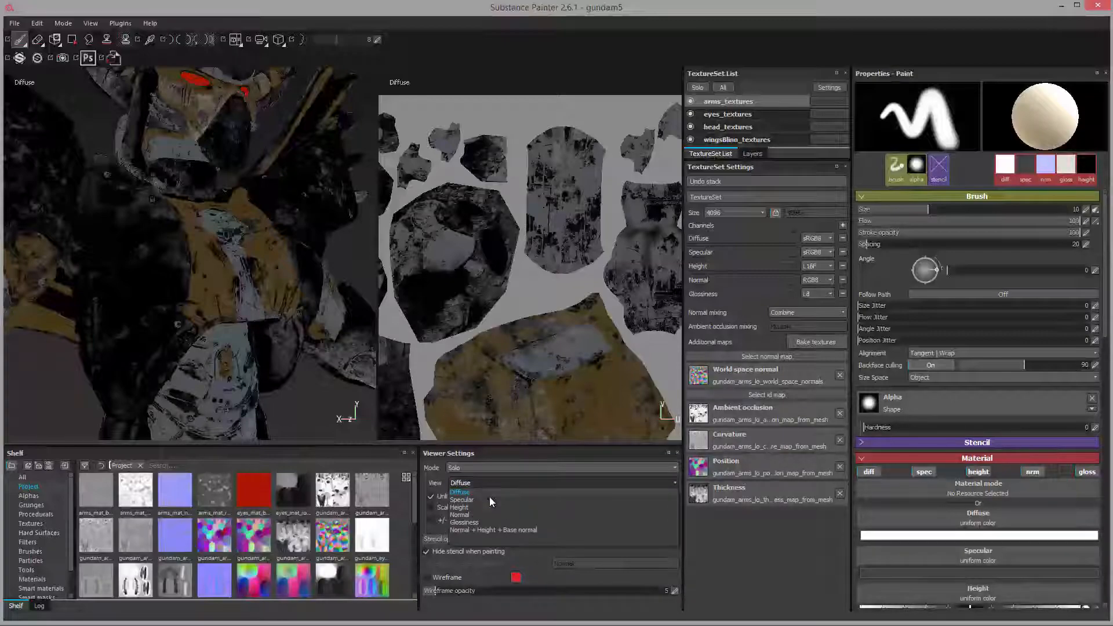
{"action": "left_click", "coordinate": [491, 500]}
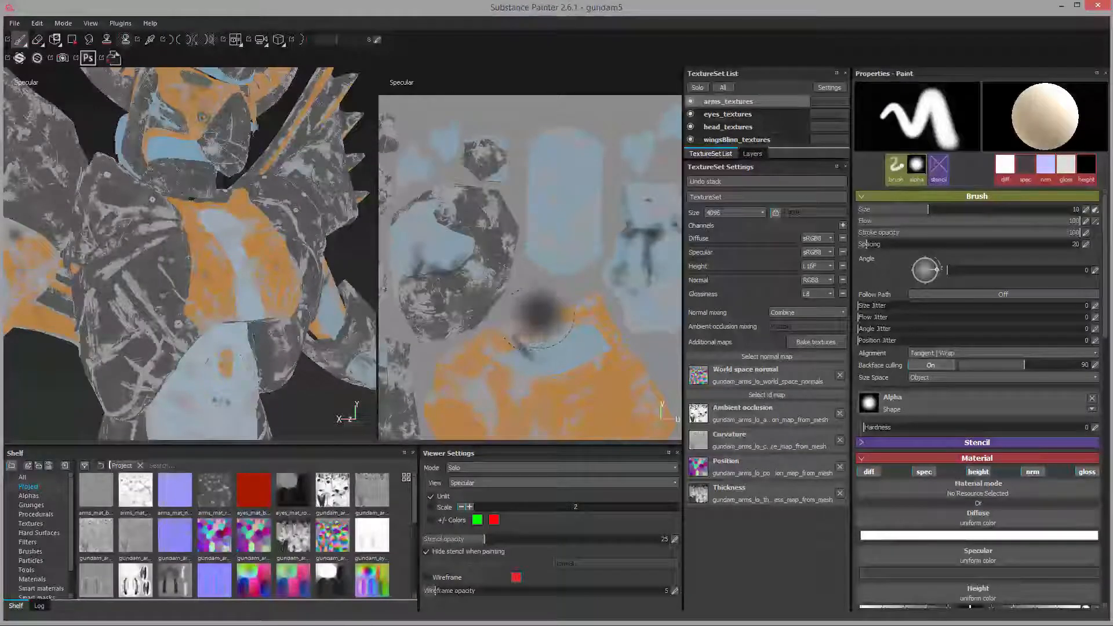
{"action": "middle_click_drag", "start_coordinate": [520, 322], "coordinate": [486, 183], "text": "alt"}
{"action": "middle_click_drag", "start_coordinate": [520, 301], "coordinate": [504, 292], "text": "alt"}
{"action": "left_click_drag", "start_coordinate": [344, 281], "coordinate": [338, 246], "text": "alt"}
{"action": "middle_click_drag", "start_coordinate": [338, 246], "coordinate": [328, 351], "text": "alt"}
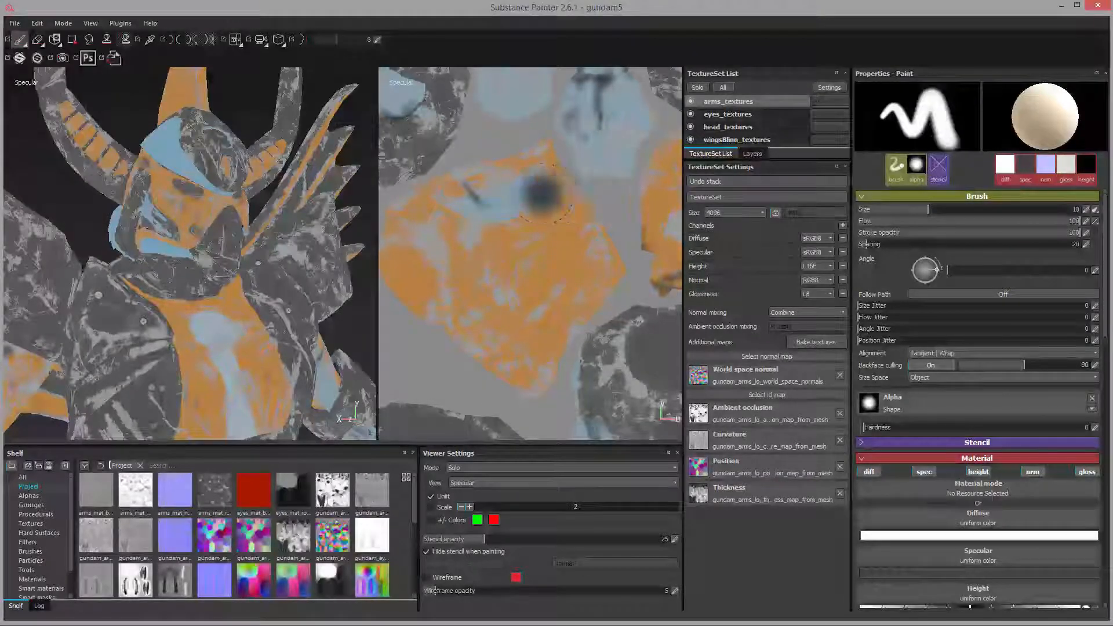
- Examine the specular colours of the orange, light blue and dark grey areas across the 2D texture islands
{"action": "middle_click_drag", "start_coordinate": [514, 192], "coordinate": [560, 265]}
{"action": "scroll", "coordinate": [560, 265], "scroll_direction": "up", "scroll_amount": 2}
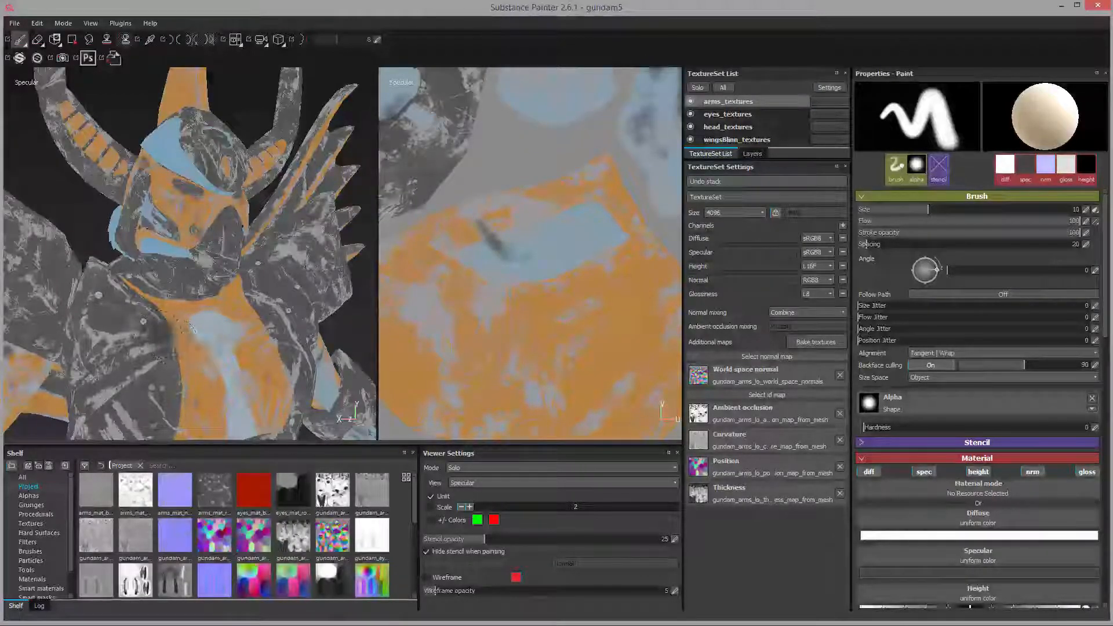
{"action": "middle_click_drag", "start_coordinate": [477, 334], "coordinate": [522, 340]}
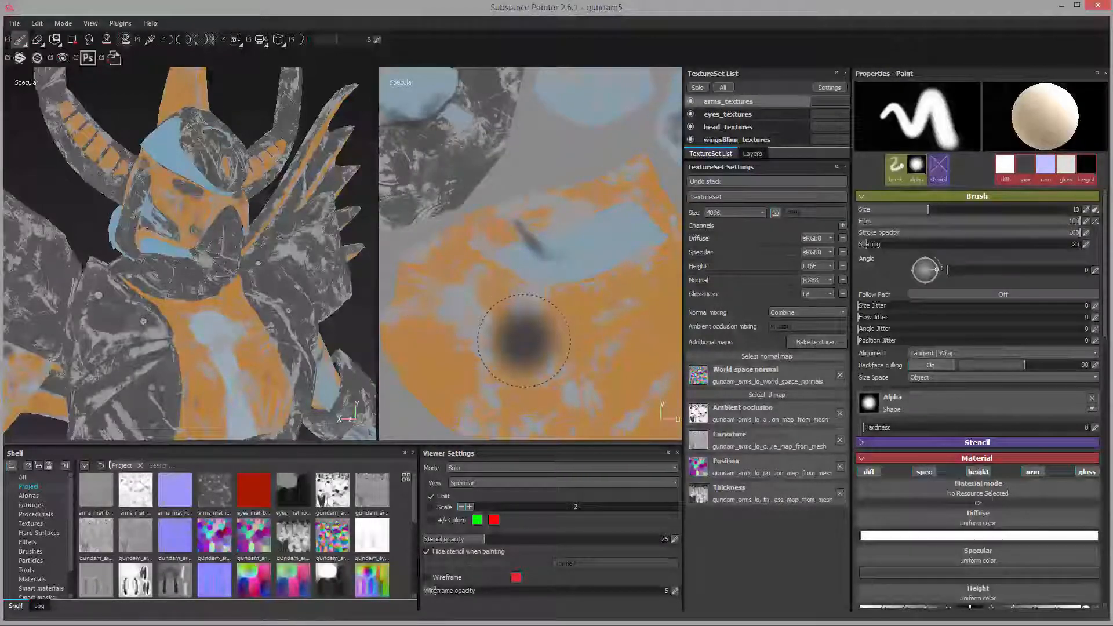
{"action": "middle_click_drag", "start_coordinate": [527, 323], "coordinate": [541, 304]}
{"action": "right_click_drag", "start_coordinate": [541, 303], "coordinate": [503, 352], "text": "alt"}
{"action": "middle_click_drag", "start_coordinate": [502, 351], "coordinate": [551, 335], "text": "alt"}
{"action": "right_click_drag", "start_coordinate": [551, 335], "coordinate": [617, 343], "text": "alt"}
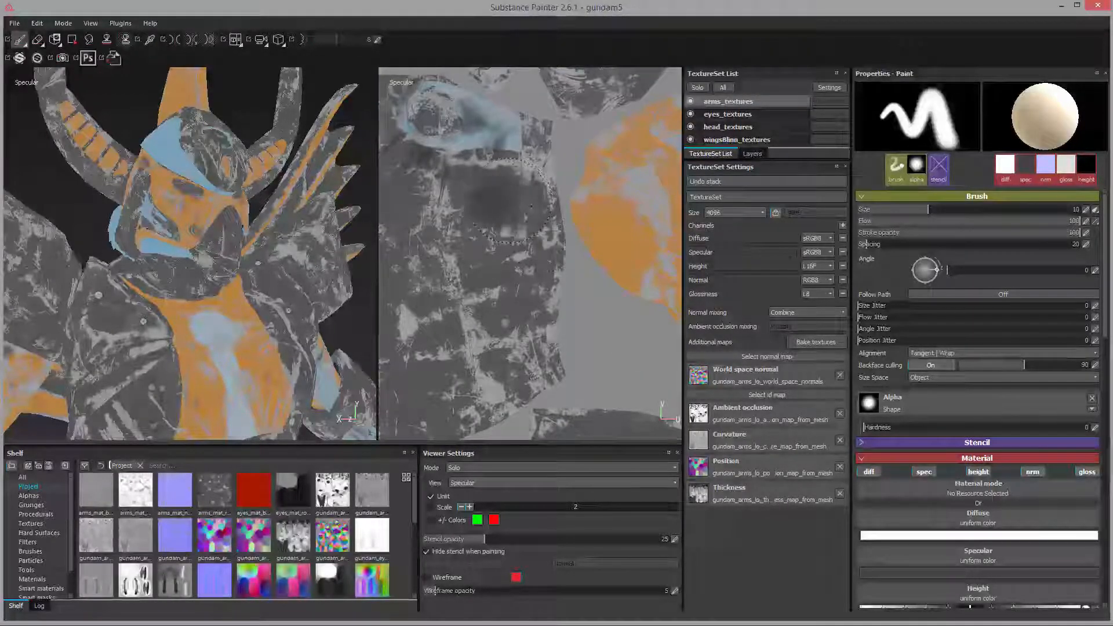
{"action": "middle_click_drag", "start_coordinate": [554, 332], "coordinate": [484, 312], "text": "alt"}
{"action": "right_click_drag", "start_coordinate": [563, 311], "coordinate": [516, 319], "text": "alt"}
{"action": "mouse_move", "coordinate": [569, 316]}
{"action": "middle_mouse_down", "text": "alt"}
{"action": "mouse_move", "coordinate": [495, 301]}
{"action": "mouse_move", "coordinate": [519, 315]}
{"action": "mouse_move", "coordinate": [477, 323]}
{"action": "middle_mouse_up", "text": "alt"}
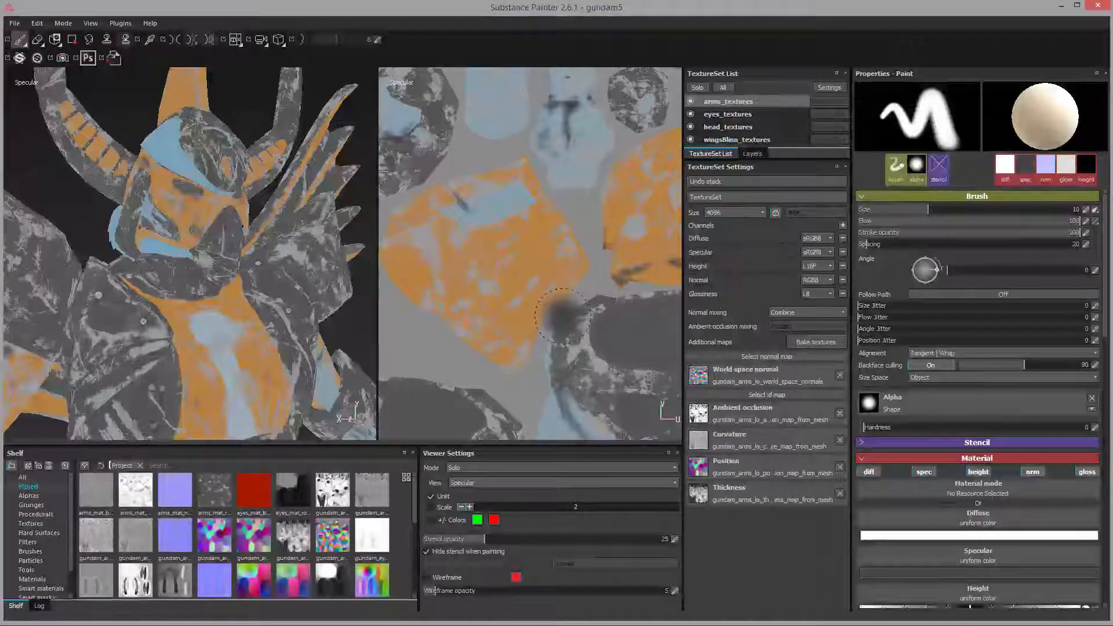
- Show the Glossiness channel in the viewers and frame the large armour island on the 2D texture
{"action": "left_click", "coordinate": [523, 483]}
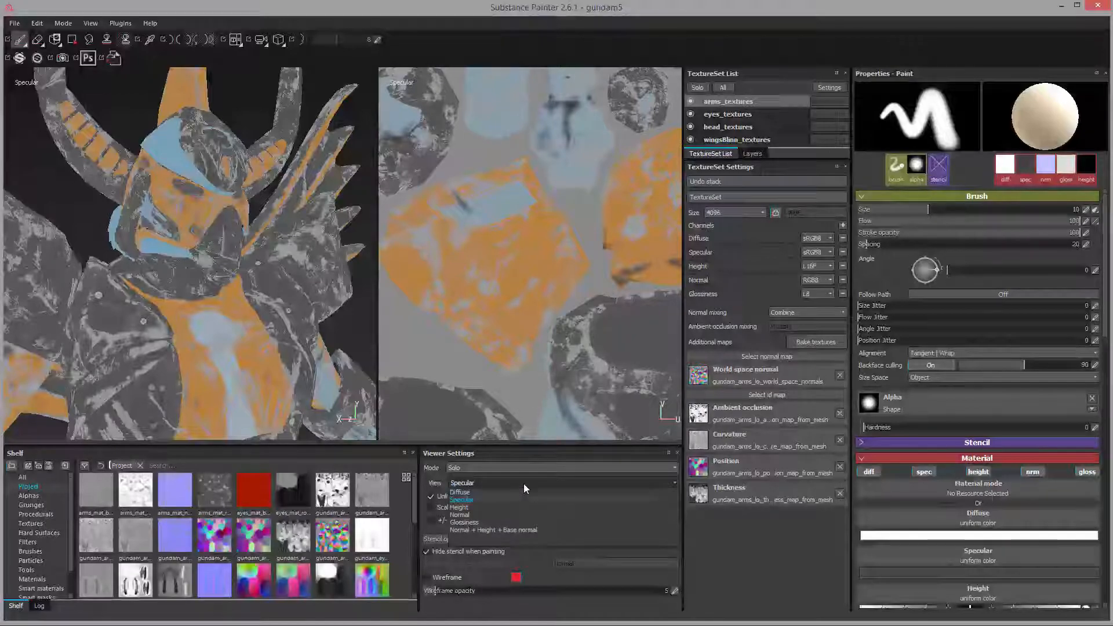
{"action": "left_click", "coordinate": [524, 521]}
{"action": "scroll", "coordinate": [531, 318], "scroll_direction": "down", "scroll_amount": 2}
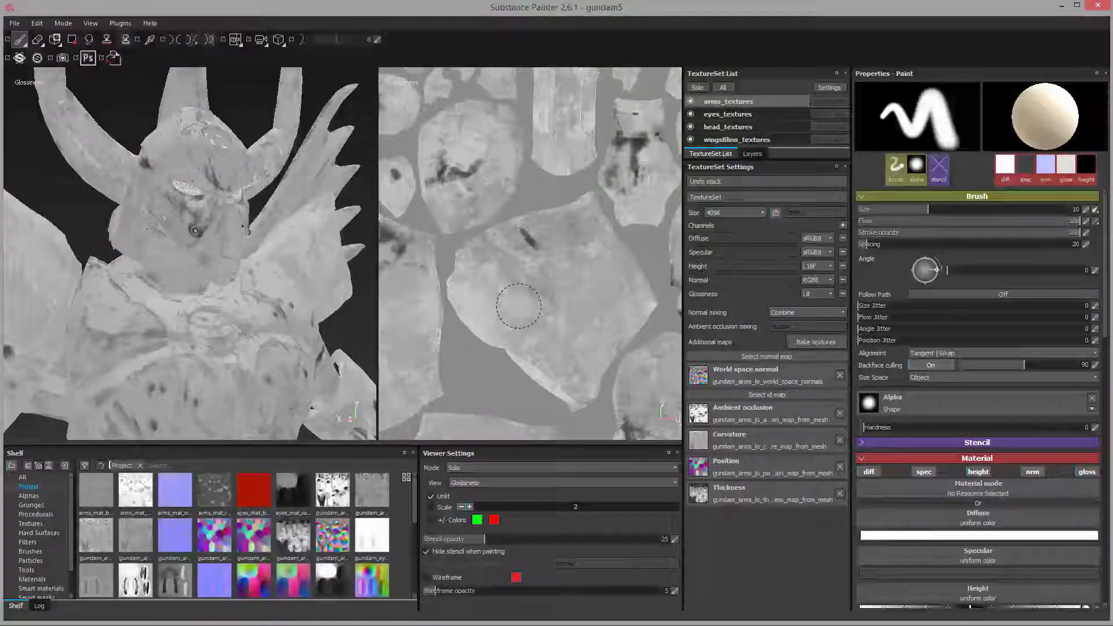
{"action": "scroll", "coordinate": [518, 305], "scroll_direction": "up", "scroll_amount": 3}
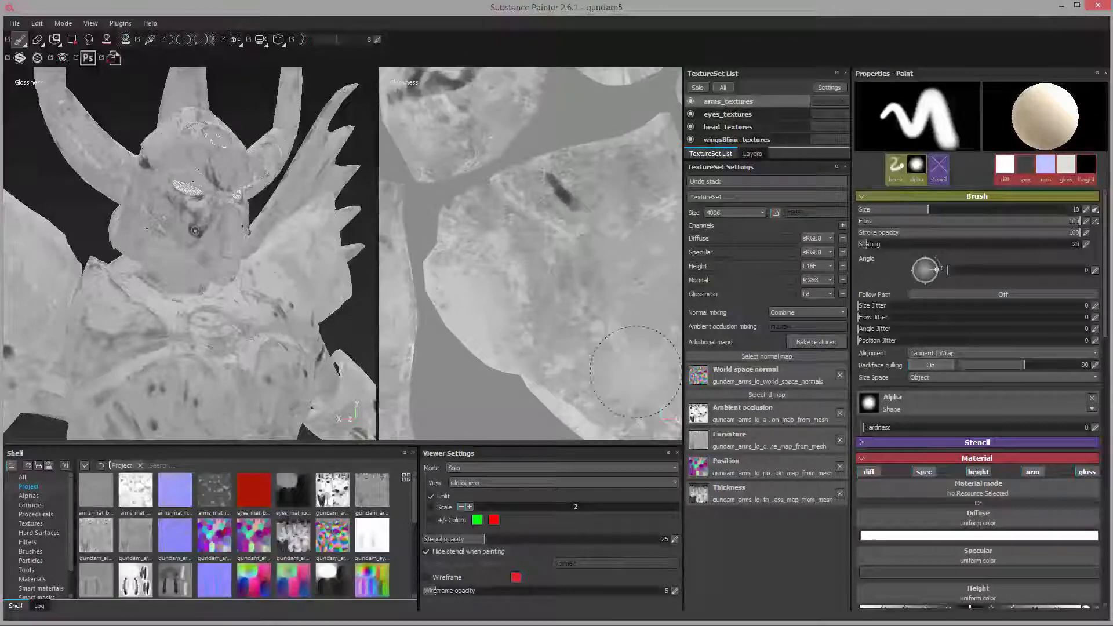
- Examine the glossiness map on the robot's head and chest and across the neighbouring 2D texture islands
{"action": "mouse_move", "coordinate": [246, 287]}
{"action": "left_mouse_down", "text": "alt"}
{"action": "mouse_move", "coordinate": [203, 296]}
{"action": "mouse_move", "coordinate": [255, 289]}
{"action": "mouse_move", "coordinate": [243, 280]}
{"action": "mouse_move", "coordinate": [226, 311]}
{"action": "left_mouse_up", "text": "alt"}
{"action": "right_click_drag", "start_coordinate": [226, 311], "coordinate": [273, 335], "text": "alt"}
{"action": "middle_click_drag", "start_coordinate": [273, 335], "coordinate": [275, 252], "text": "alt"}
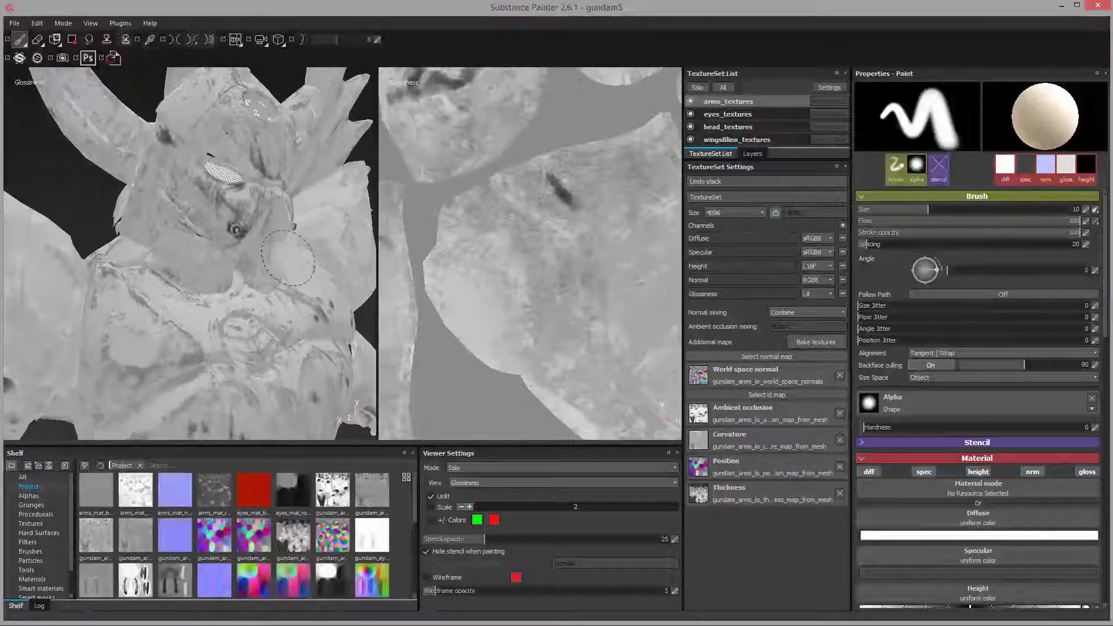
{"action": "middle_click_drag", "start_coordinate": [603, 289], "coordinate": [477, 296], "text": "alt"}
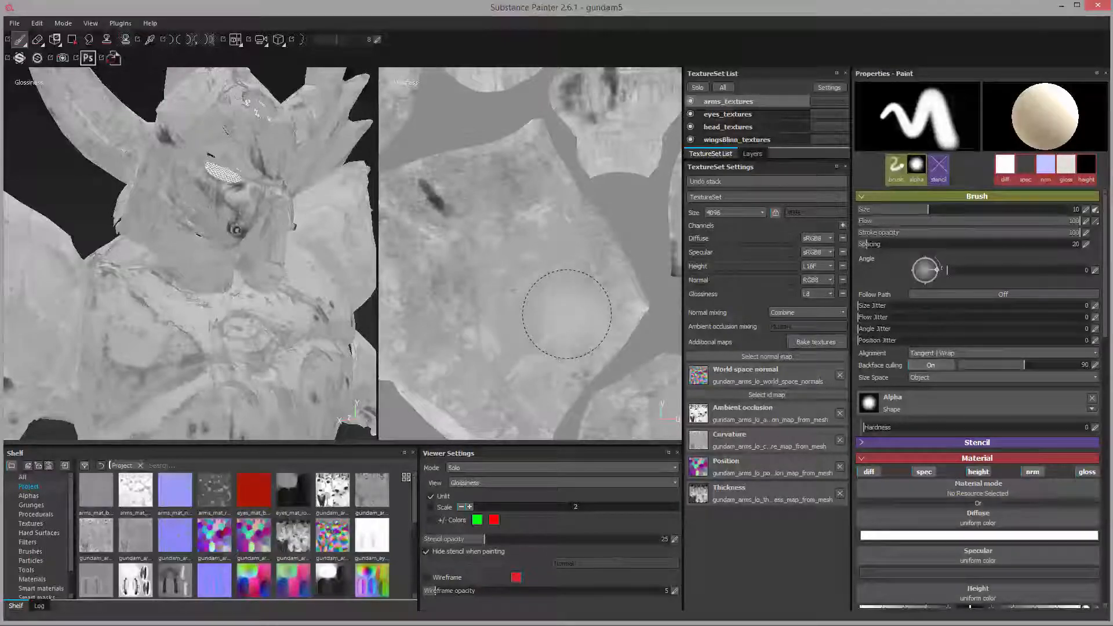
{"action": "scroll", "coordinate": [539, 304], "scroll_direction": "down", "scroll_amount": 5}
{"action": "mouse_move", "coordinate": [267, 340]}
{"action": "left_mouse_down", "text": "alt"}
{"action": "mouse_move", "coordinate": [218, 294]}
{"action": "mouse_move", "coordinate": [258, 353]}
{"action": "left_mouse_up", "text": "alt"}
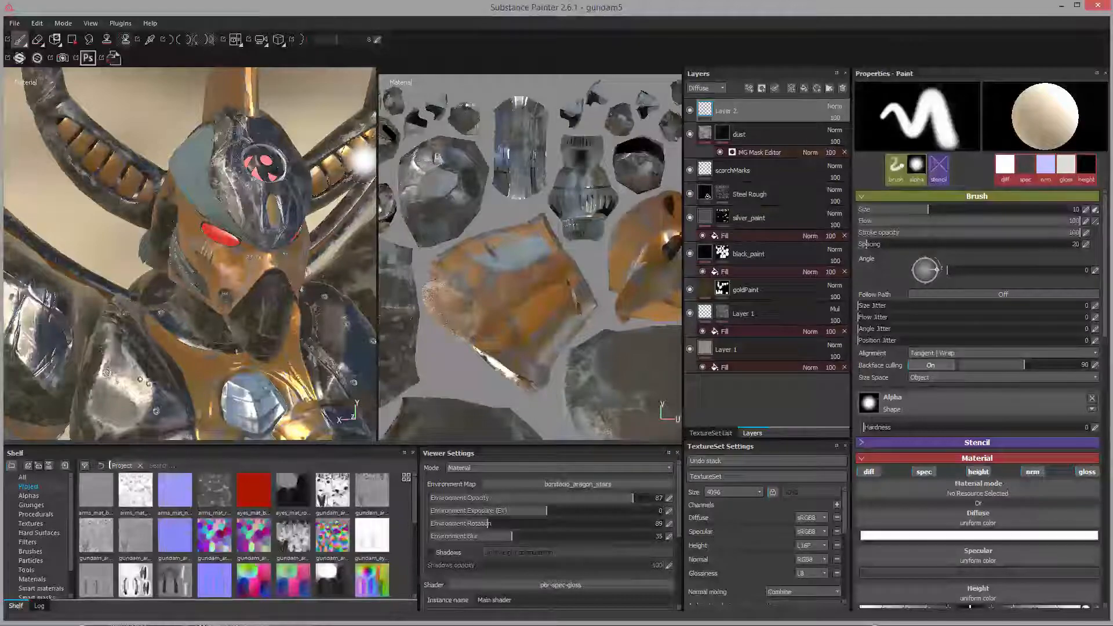
- Review the texture export settings, including the output folder, PBR SpecGloss configuration and texture sets, without exporting
{"action": "left_click", "coordinate": [18, 24]}
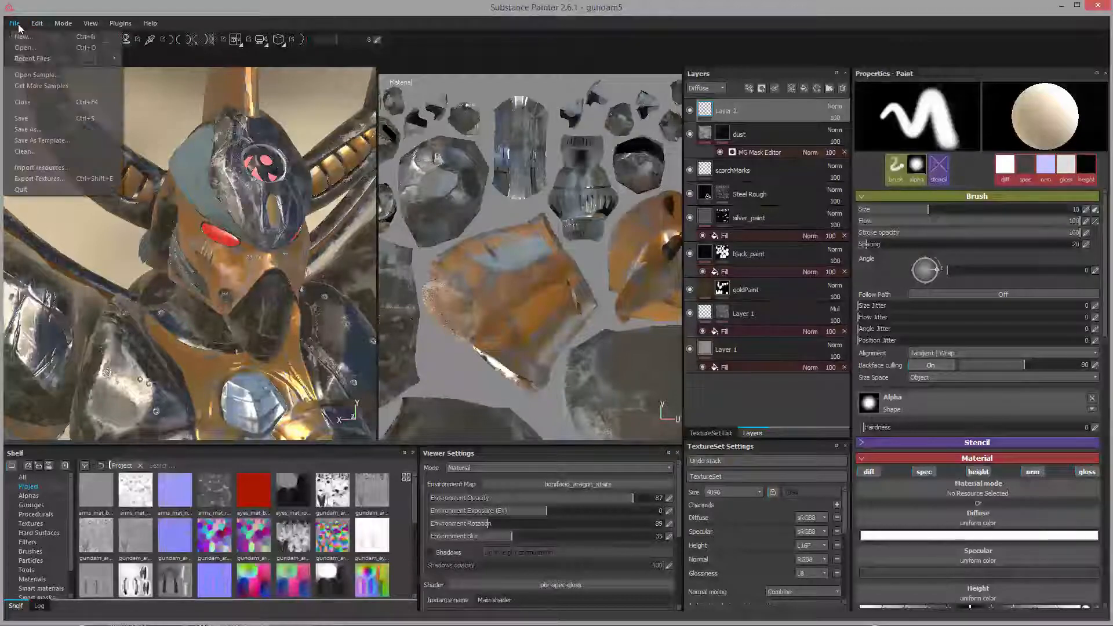
{"action": "left_click", "coordinate": [47, 178]}
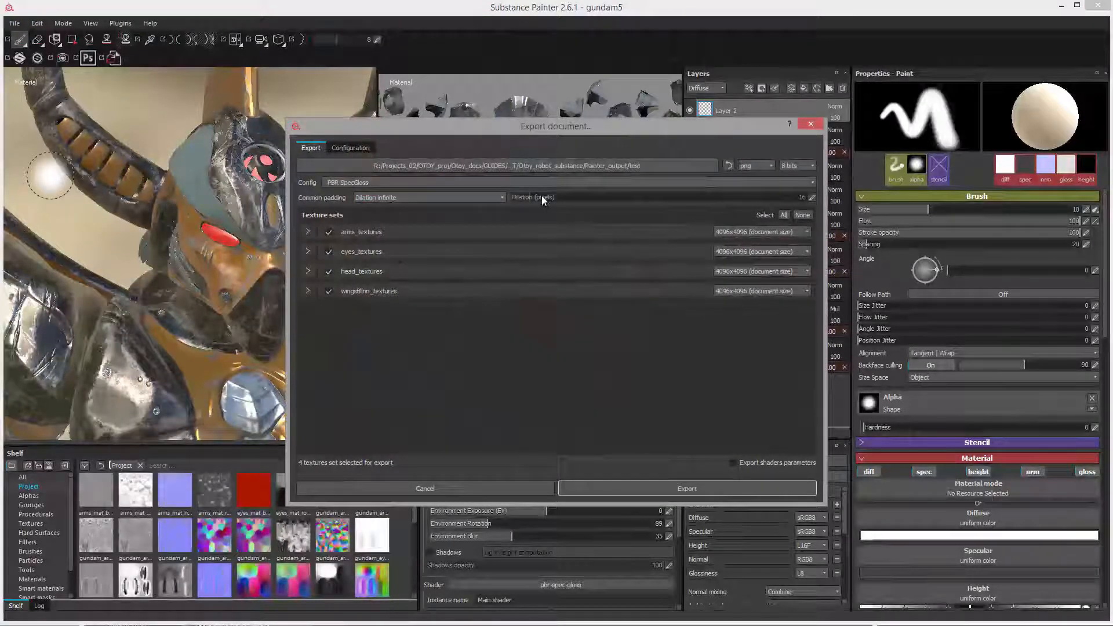
{"action": "left_click", "coordinate": [547, 166]}
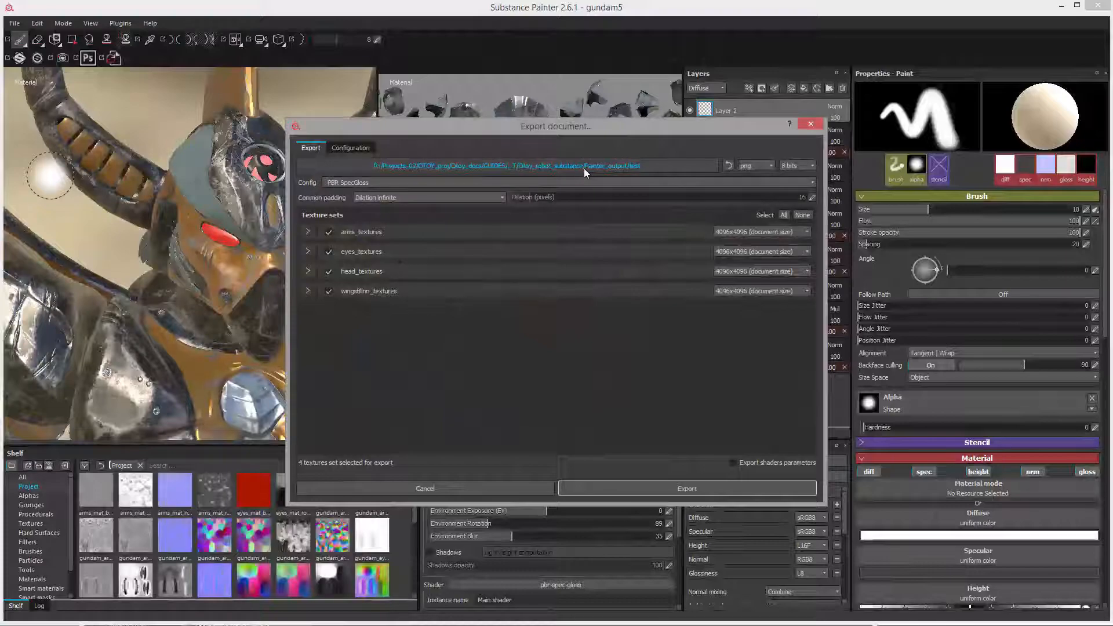
{"action": "left_click", "coordinate": [308, 232]}
{"action": "left_click", "coordinate": [308, 232]}
{"action": "left_click", "coordinate": [810, 124]}
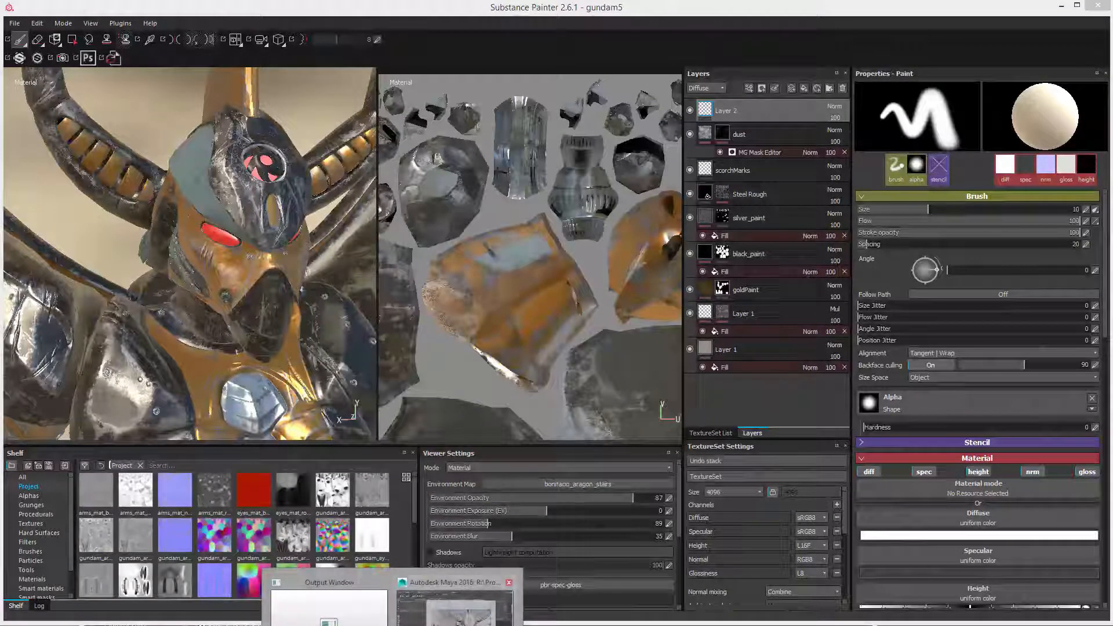
- Switch to Maya and view the Gundam_ARMS_Diffuse_png image that feeds the Diffuse input of octane_ARMS_glossy
{"action": "left_click", "coordinate": [503, 583]}
{"action": "left_click_drag", "start_coordinate": [1, 530], "coordinate": [394, 79]}
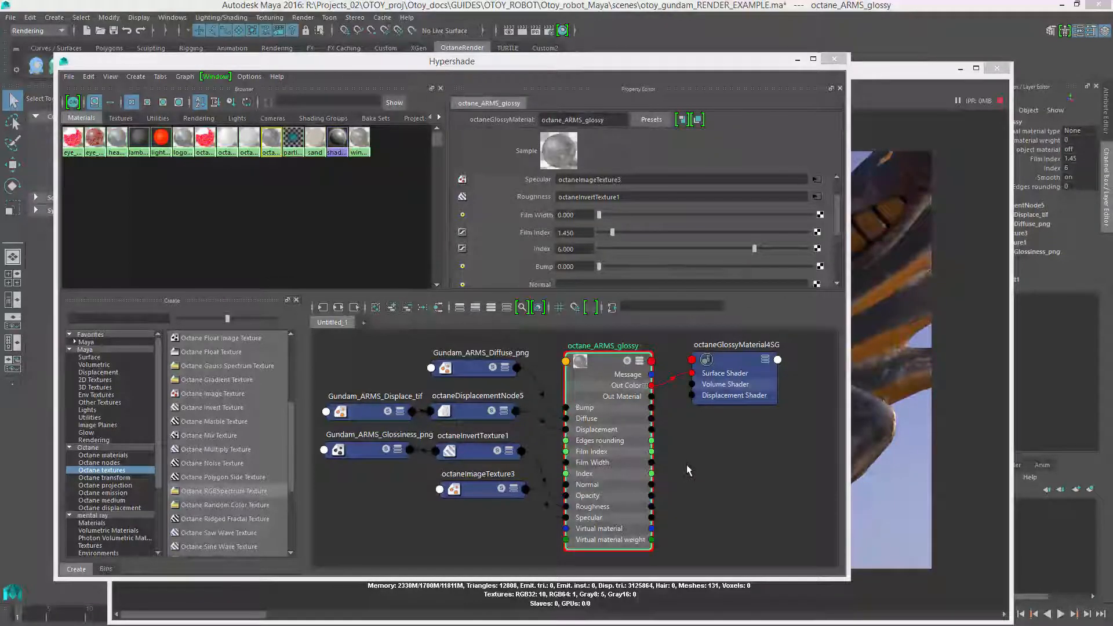
{"action": "left_click", "coordinate": [600, 376]}
{"action": "left_click", "coordinate": [530, 384]}
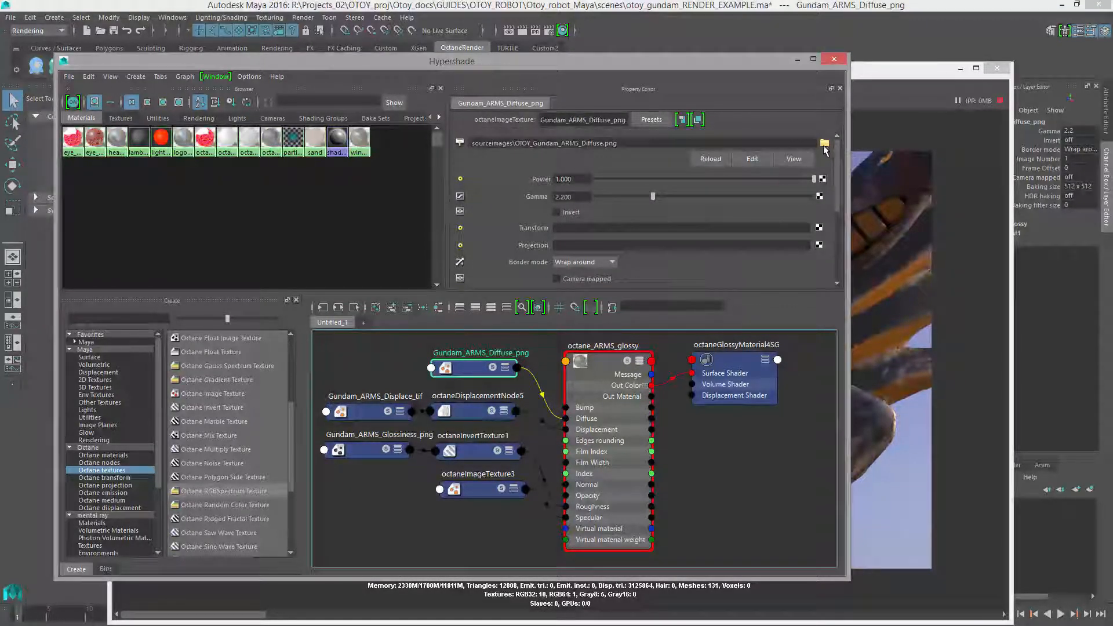
{"action": "left_click", "coordinate": [802, 161]}
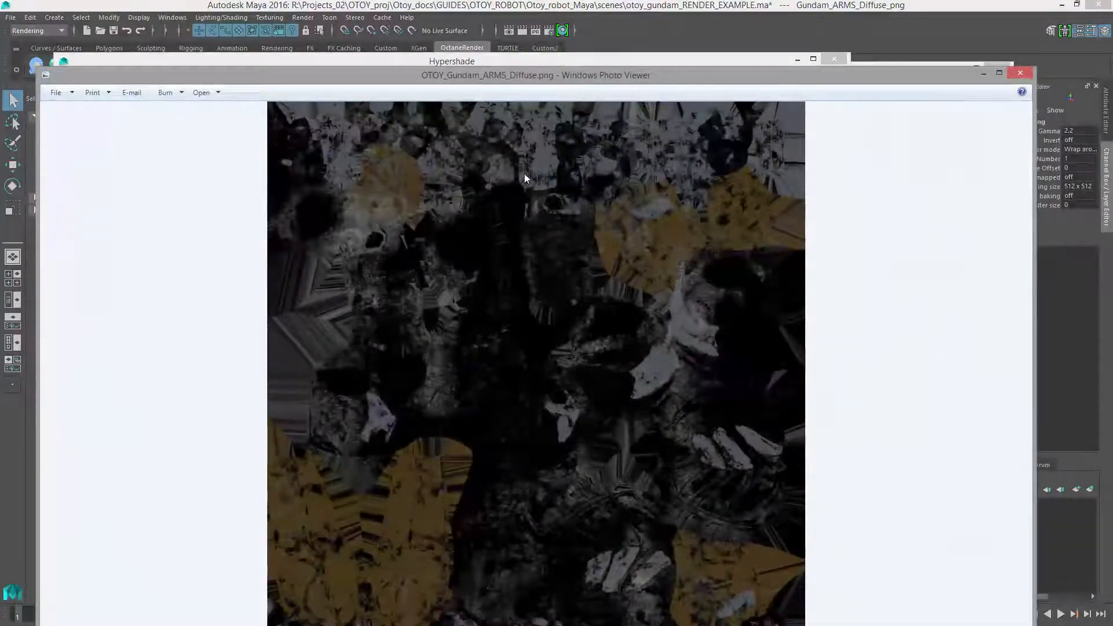
{"action": "left_click", "coordinate": [997, 77]}
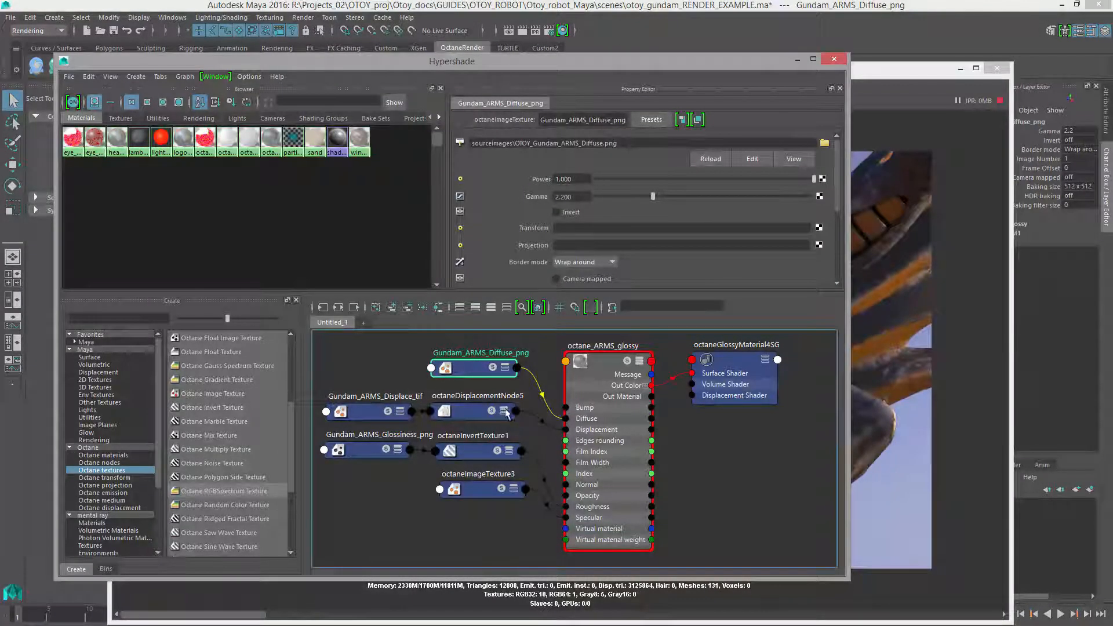
- Inspect octaneDisplacementNode5, its Gundam_ARMS_Displace_tif source and its connection to the material's Displacement input
{"action": "left_click", "coordinate": [490, 407]}
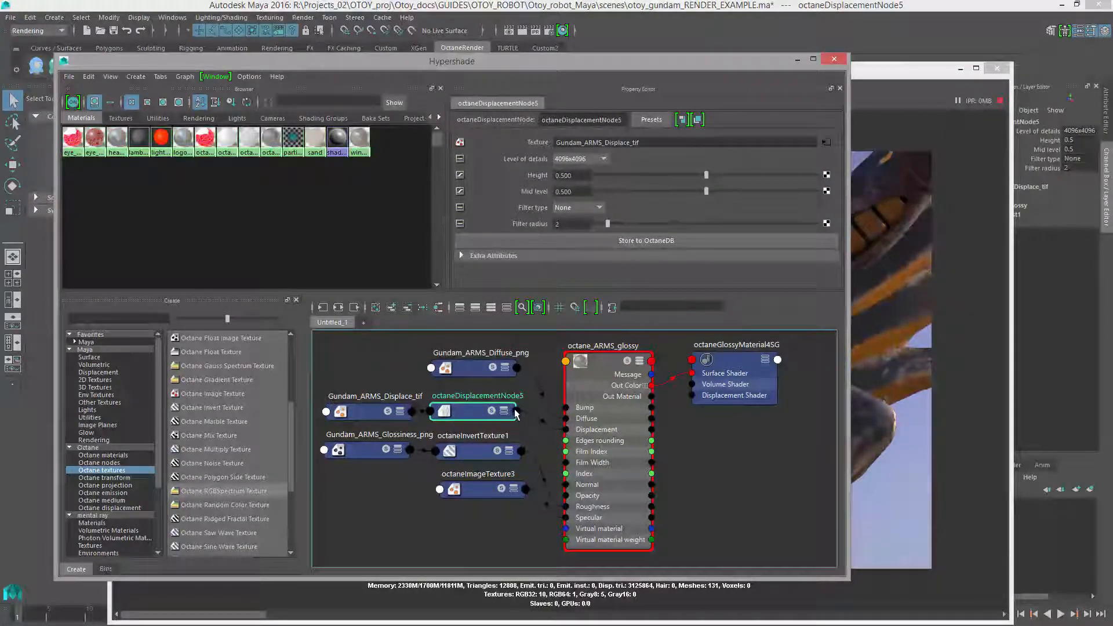
{"action": "left_click", "coordinate": [362, 410]}
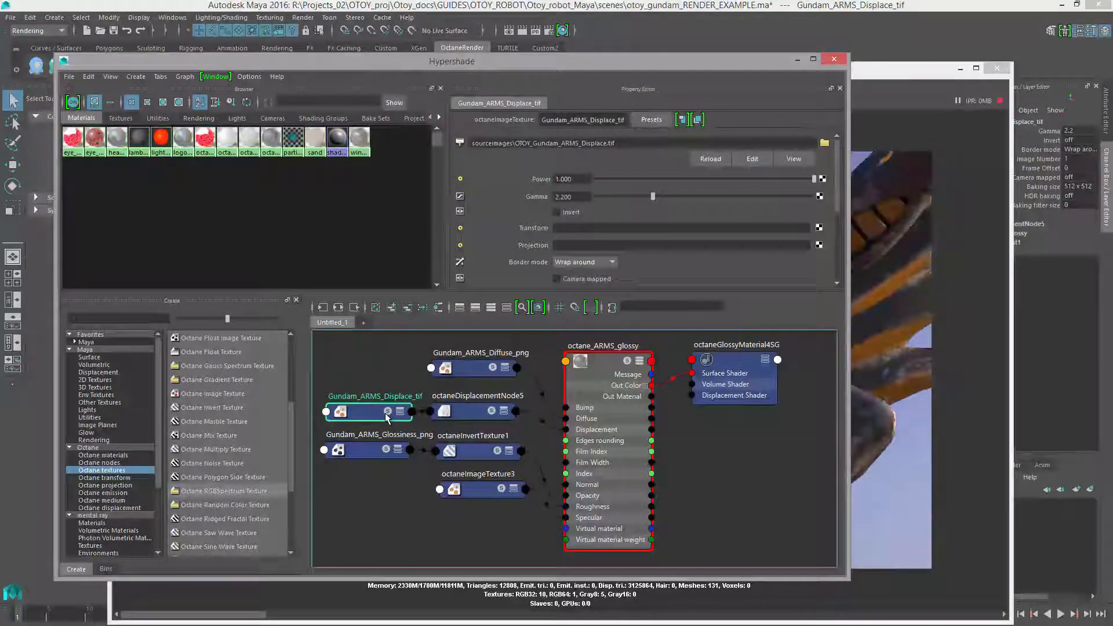
{"action": "left_click", "coordinate": [462, 413]}
{"action": "left_click_drag", "start_coordinate": [516, 411], "coordinate": [583, 426]}
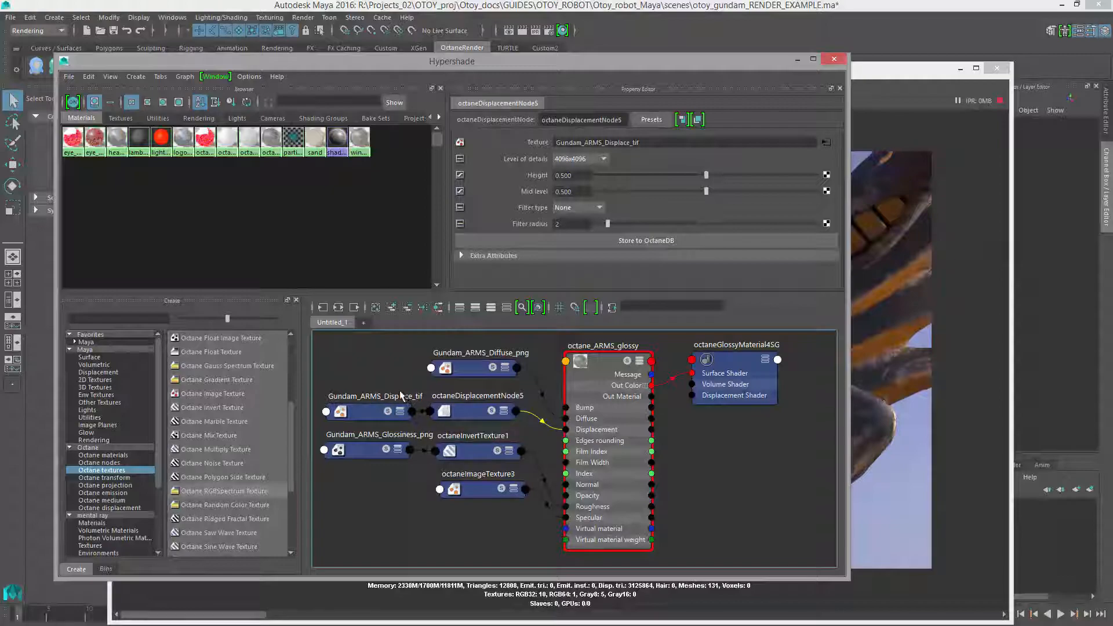
{"action": "left_click_drag", "start_coordinate": [391, 382], "coordinate": [449, 418]}
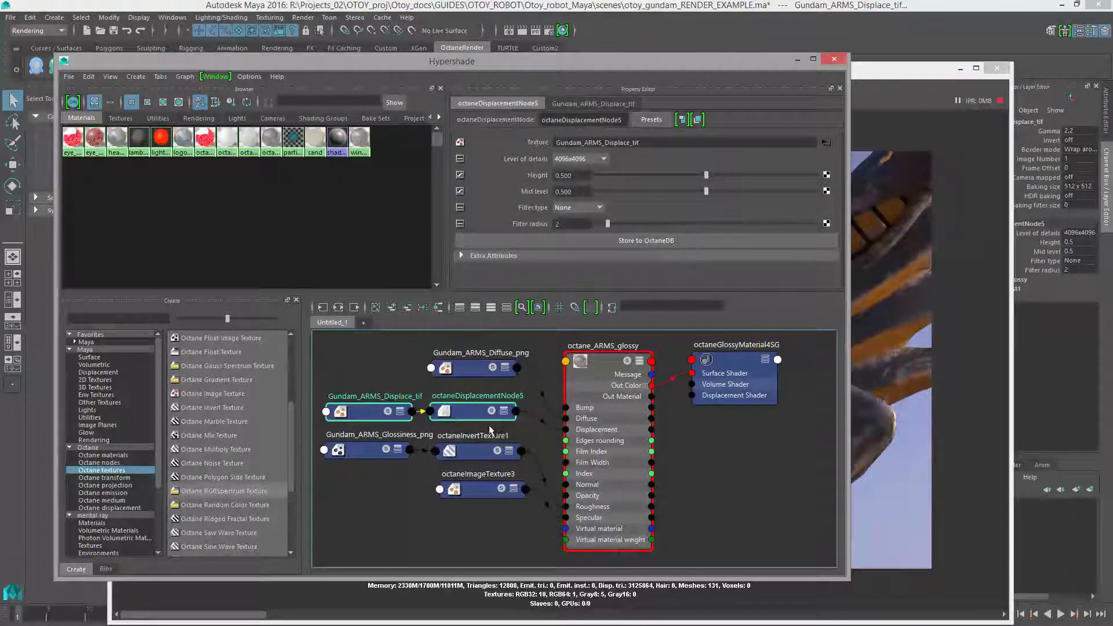
{"action": "left_click", "coordinate": [401, 501]}
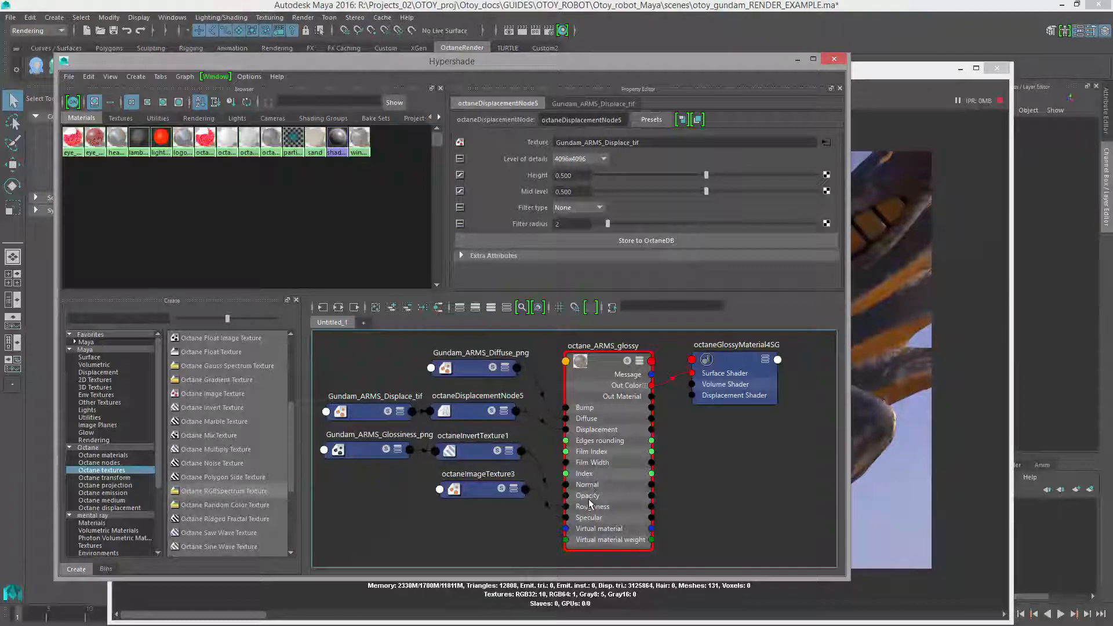
- View the image file of the Gundam_ARMS_Glossiness_png texture, then close the image viewer
{"action": "left_click", "coordinate": [371, 451]}
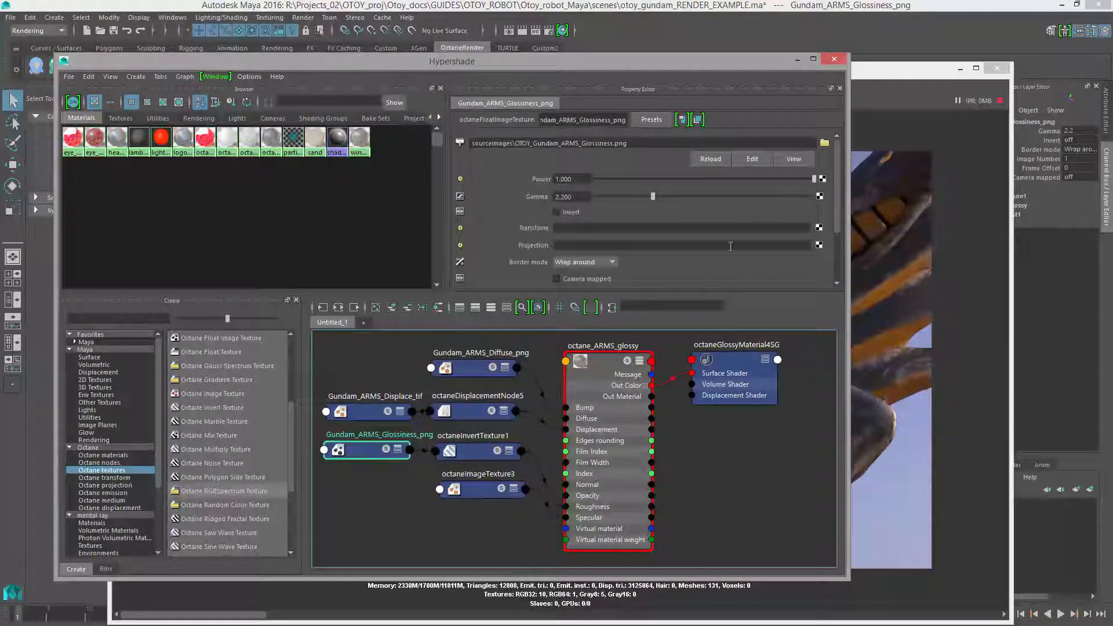
{"action": "left_click", "coordinate": [794, 160]}
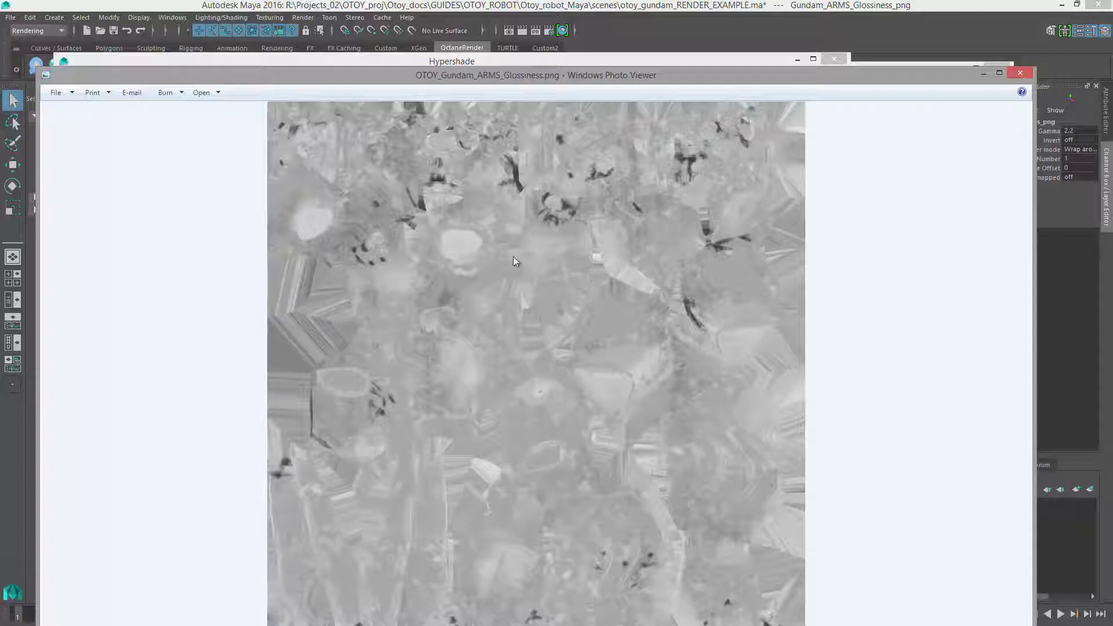
{"action": "left_click", "coordinate": [1020, 72]}
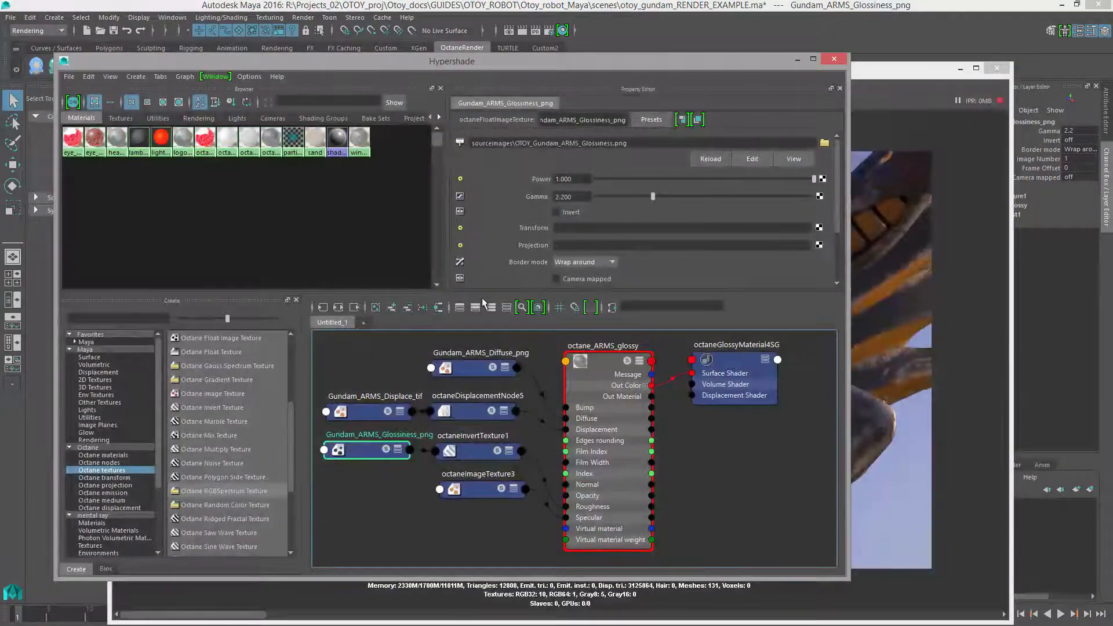
- Inspect how octaneInvertTexture1 links the glossiness texture to the material's Roughness, and check the texture's own Invert option
{"action": "left_click", "coordinate": [449, 452]}
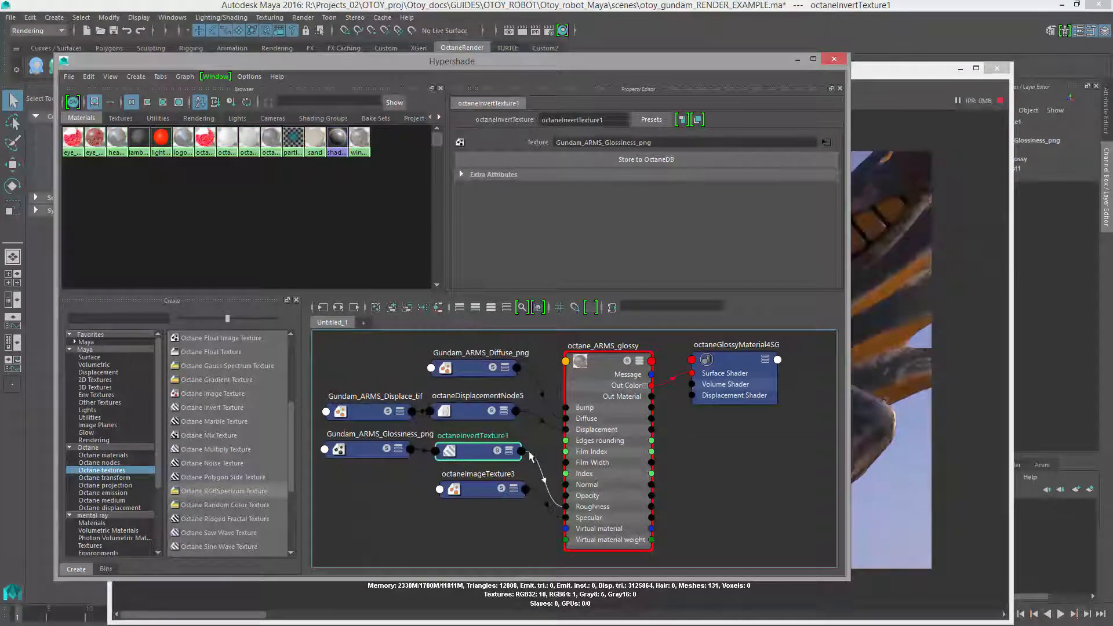
{"action": "left_click_drag", "start_coordinate": [521, 451], "coordinate": [586, 508]}
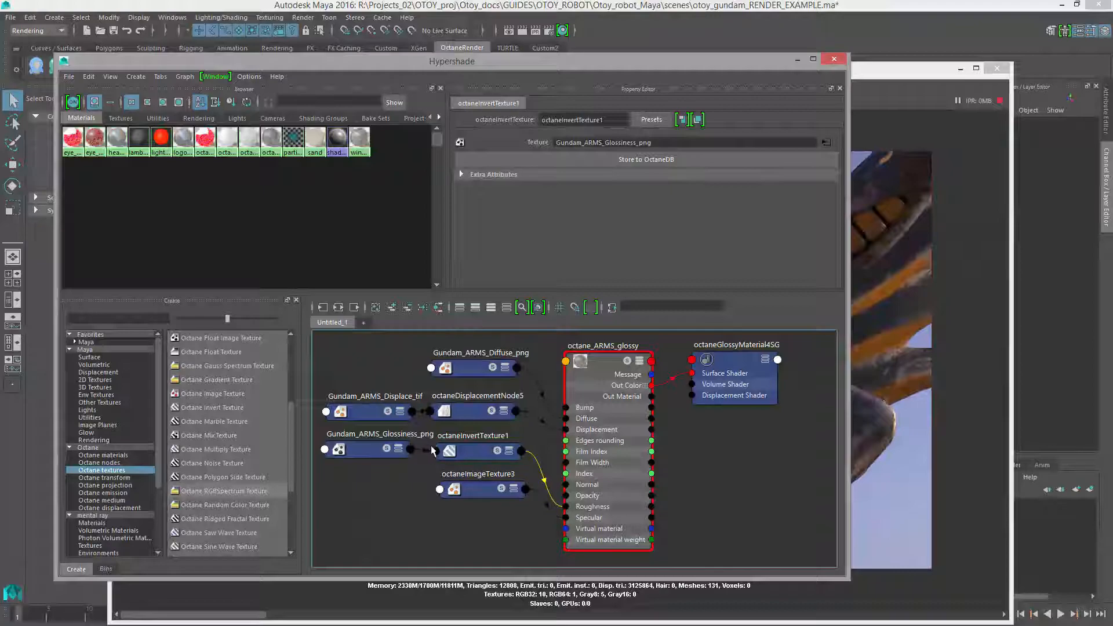
{"action": "left_click", "coordinate": [462, 450]}
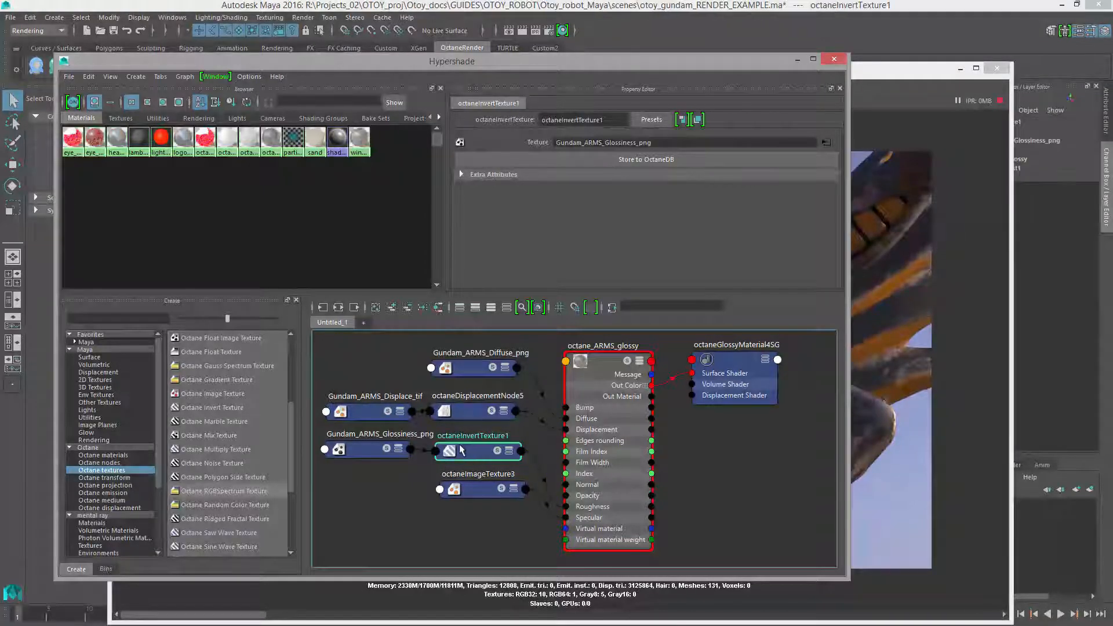
{"action": "left_click", "coordinate": [377, 449]}
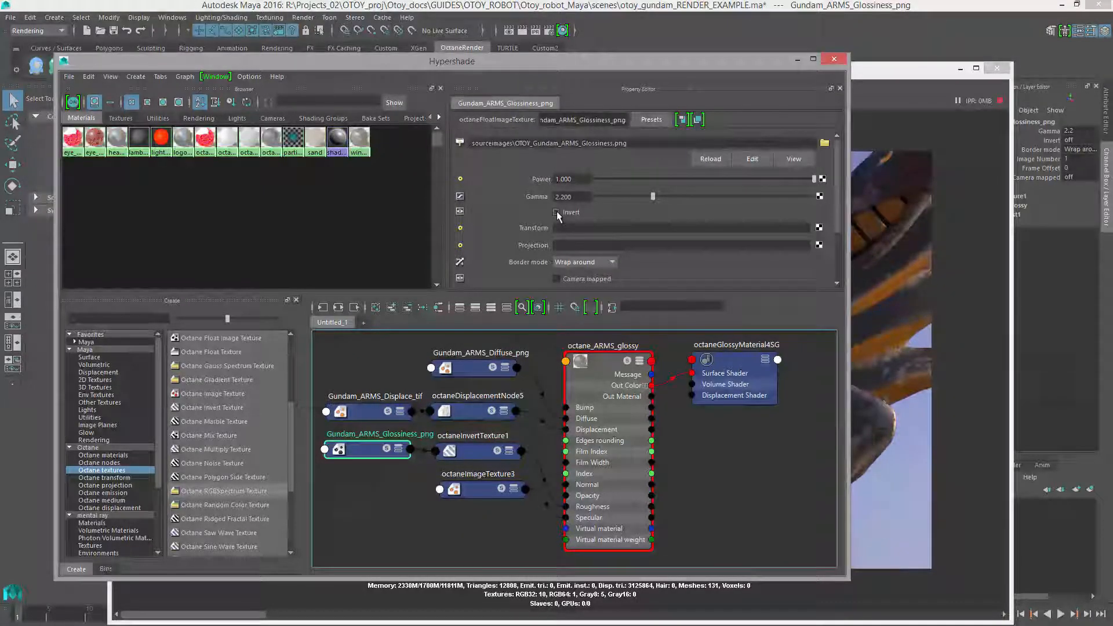
- Place the octaneColorCorrectTexture1 node below the ARMS glossiness and invert nodes, moving octaneImageTexture3 out of its way
{"action": "right_click_drag", "start_coordinate": [708, 452], "coordinate": [626, 428], "text": "alt"}
{"action": "middle_click_drag", "start_coordinate": [626, 427], "coordinate": [512, 322], "text": "alt"}
{"action": "left_click_drag", "start_coordinate": [664, 491], "coordinate": [539, 432]}
{"action": "left_click_drag", "start_coordinate": [486, 368], "coordinate": [439, 491]}
{"action": "left_click_drag", "start_coordinate": [528, 423], "coordinate": [454, 383]}
{"action": "right_click_drag", "start_coordinate": [454, 382], "coordinate": [474, 433], "text": "alt"}
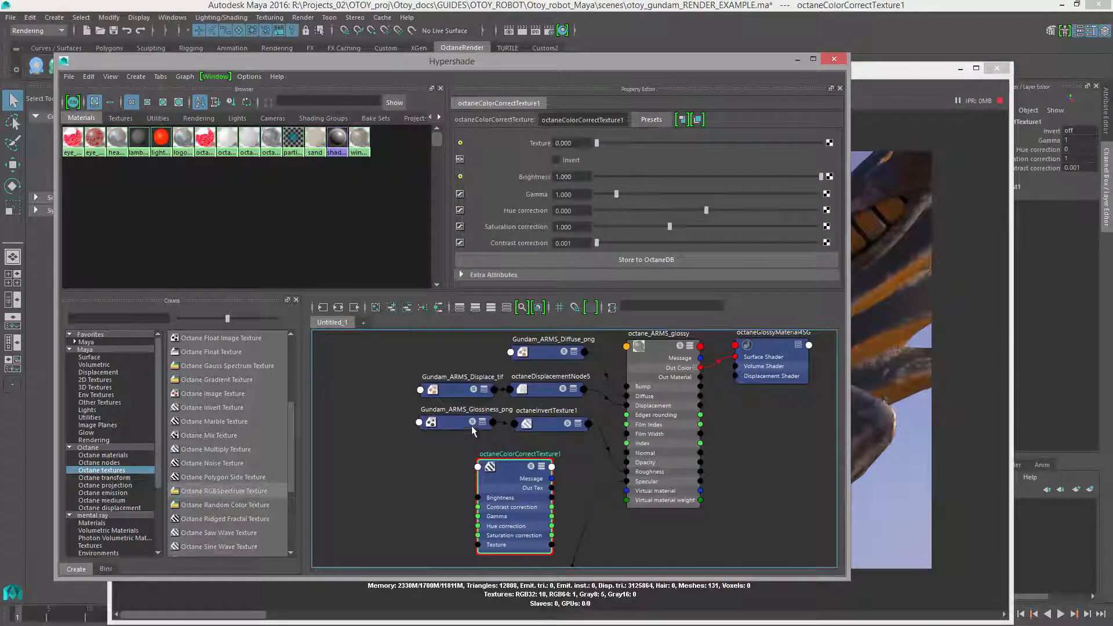
- Space the Gundam_ARMS_Glossiness_png and octaneColorCorrectTexture1 nodes side by side, and list the Octane textures from the beginning
{"action": "left_click_drag", "start_coordinate": [472, 427], "coordinate": [415, 447]}
{"action": "right_click_drag", "start_coordinate": [415, 446], "coordinate": [484, 468], "text": "alt"}
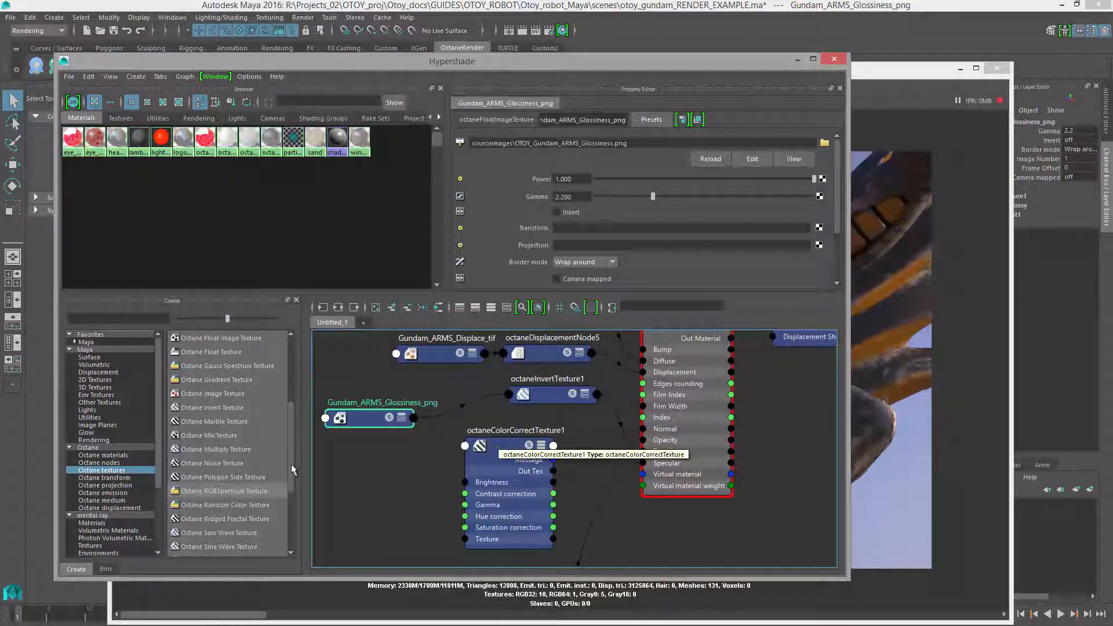
{"action": "left_click", "coordinate": [106, 471]}
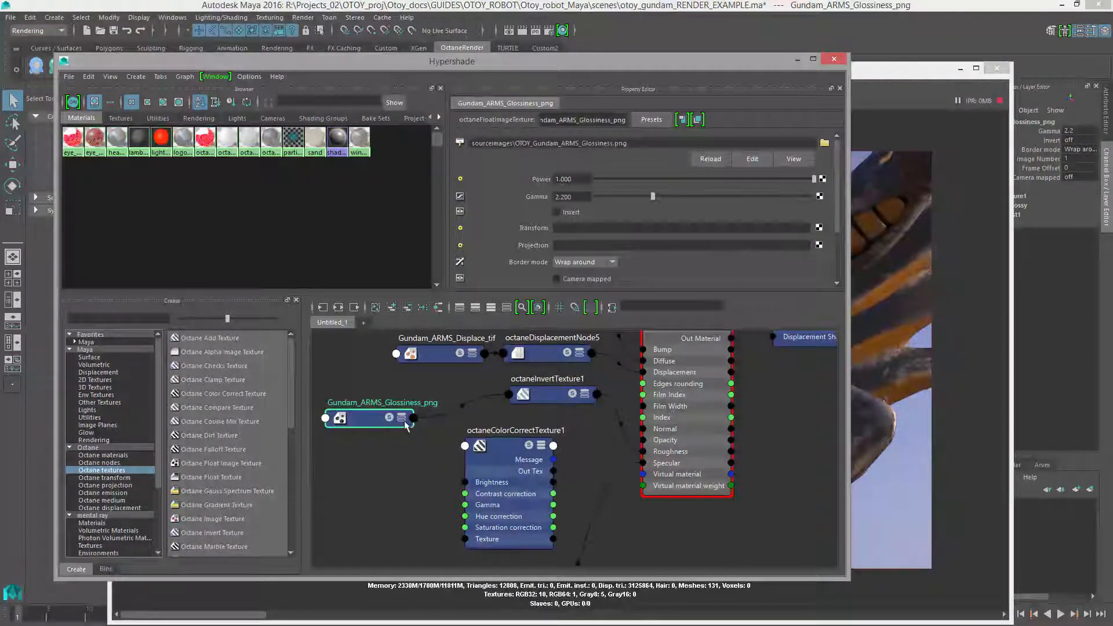
{"action": "left_click_drag", "start_coordinate": [502, 445], "coordinate": [527, 428]}
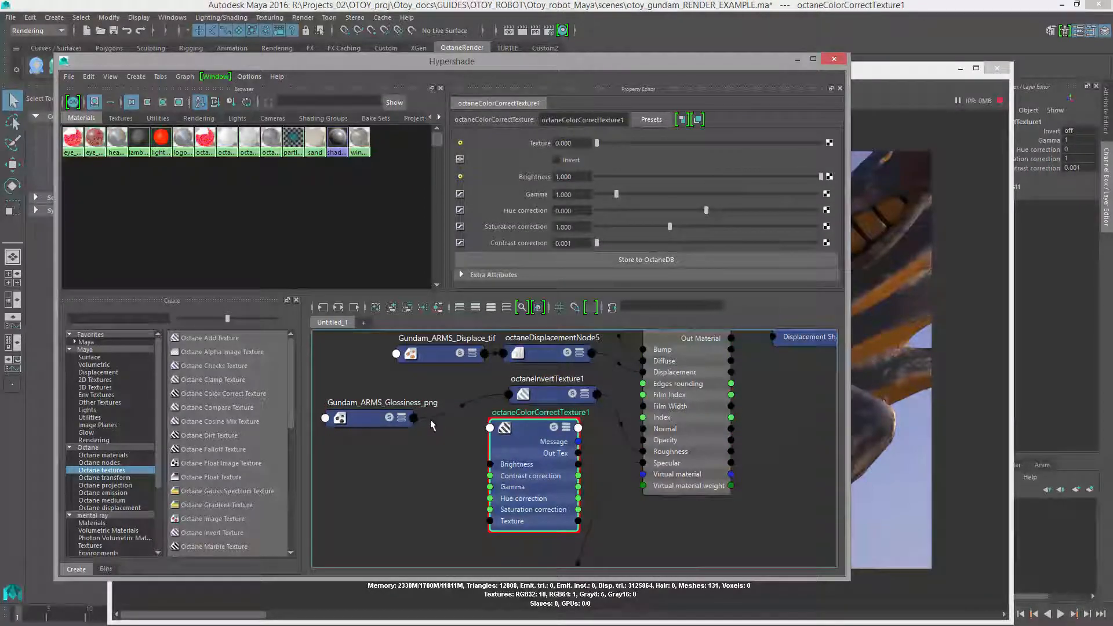
- Route Gundam_ARMS_Glossiness_png through octaneColorCorrectTexture1 into the Roughness of octane_ARMS_glossy, and enable Invert on the color correct node
{"action": "left_click", "coordinate": [401, 418]}
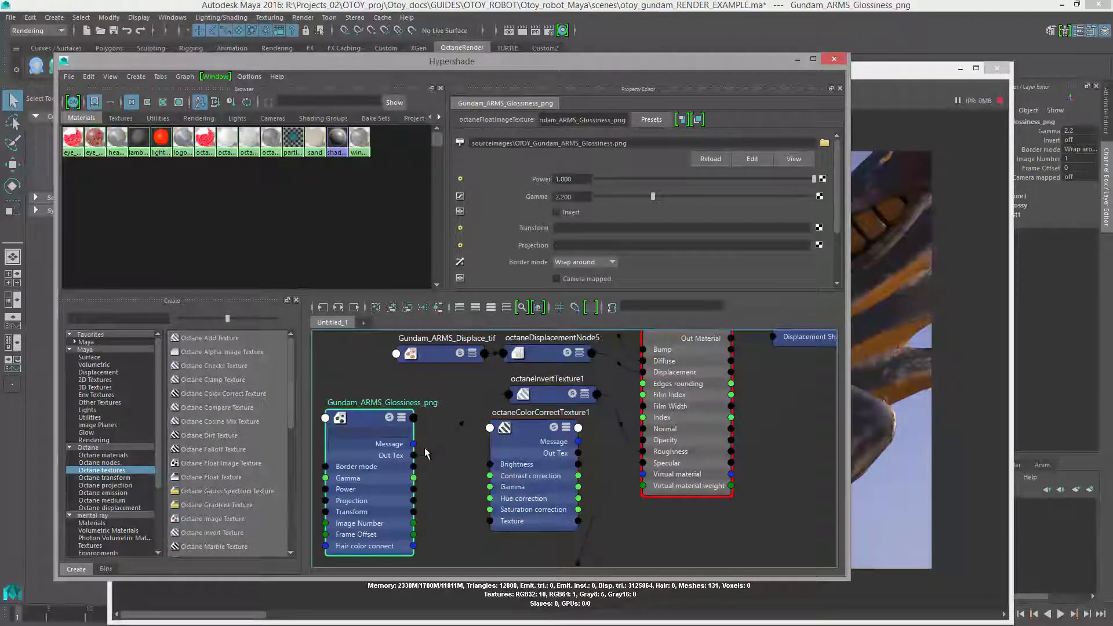
{"action": "left_click_drag", "start_coordinate": [413, 455], "coordinate": [491, 522]}
{"action": "left_click_drag", "start_coordinate": [585, 448], "coordinate": [644, 451]}
{"action": "left_click", "coordinate": [533, 436]}
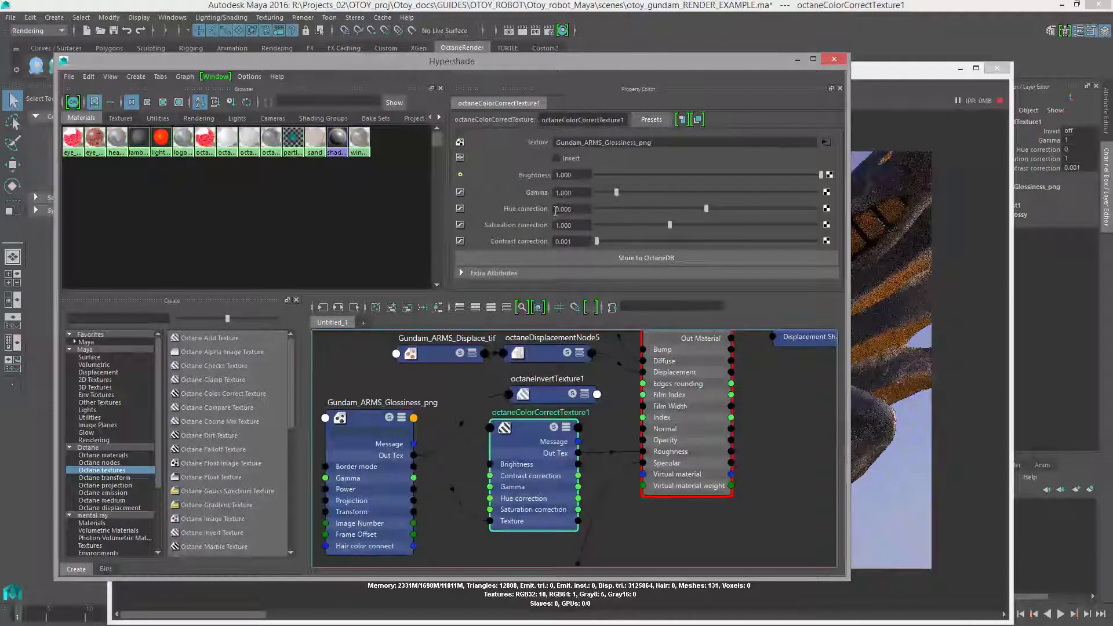
{"action": "left_click", "coordinate": [558, 157]}
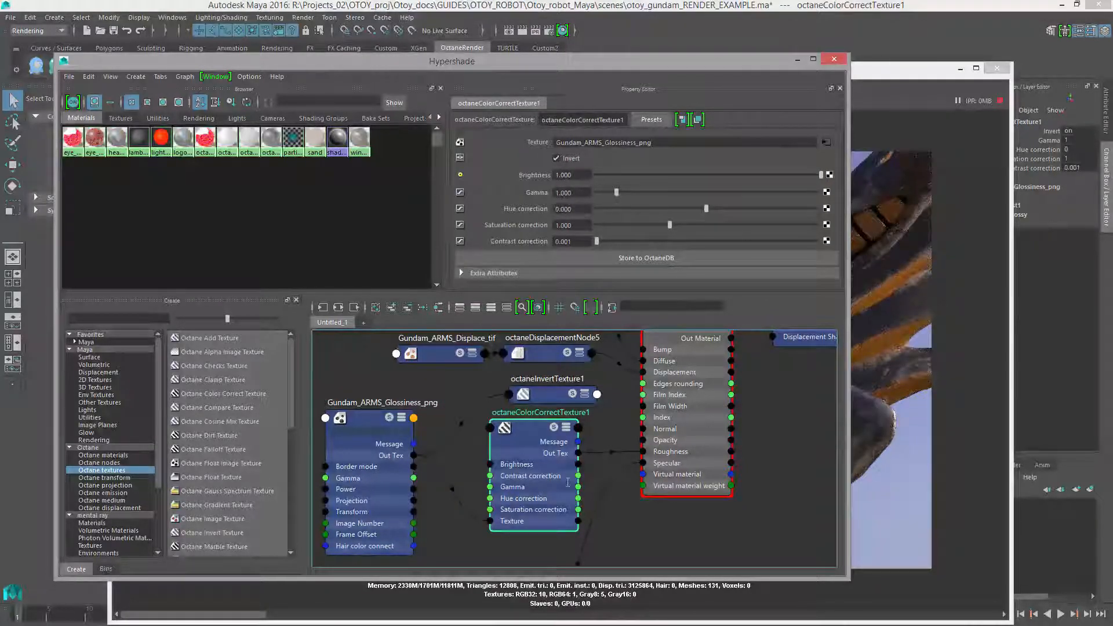
- Move the Hypershade aside to uncover the live render and reduce the color correct texture's Brightness to 0.088
{"action": "left_click_drag", "start_coordinate": [621, 65], "coordinate": [213, 94]}
{"action": "left_click_drag", "start_coordinate": [387, 203], "coordinate": [297, 203]}
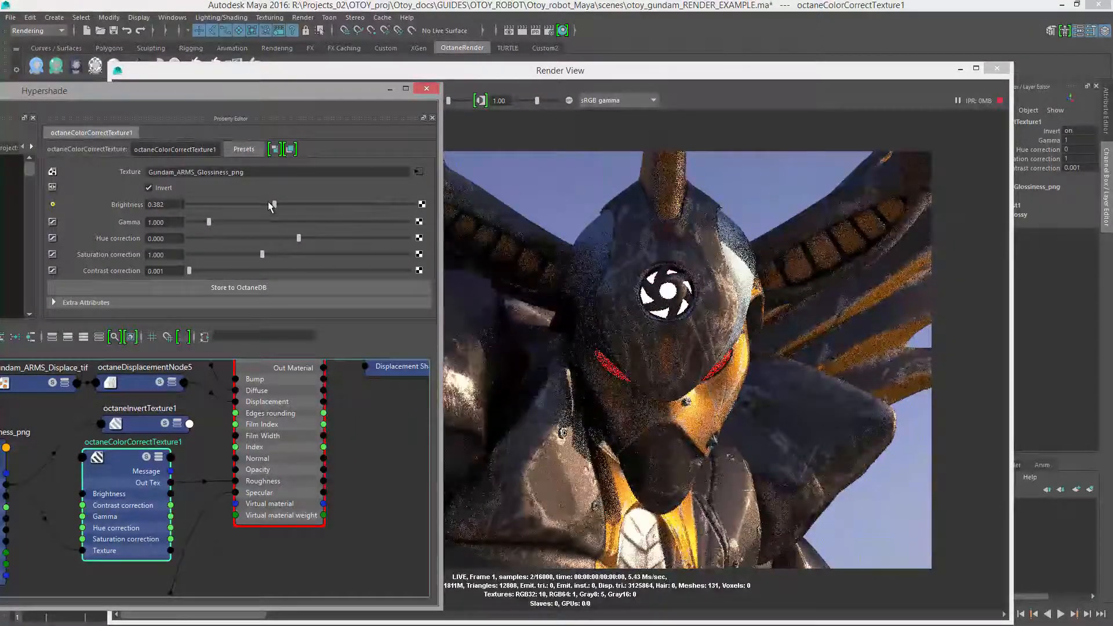
{"action": "left_click_drag", "start_coordinate": [310, 96], "coordinate": [242, 108]}
{"action": "left_click_drag", "start_coordinate": [205, 218], "coordinate": [140, 217]}
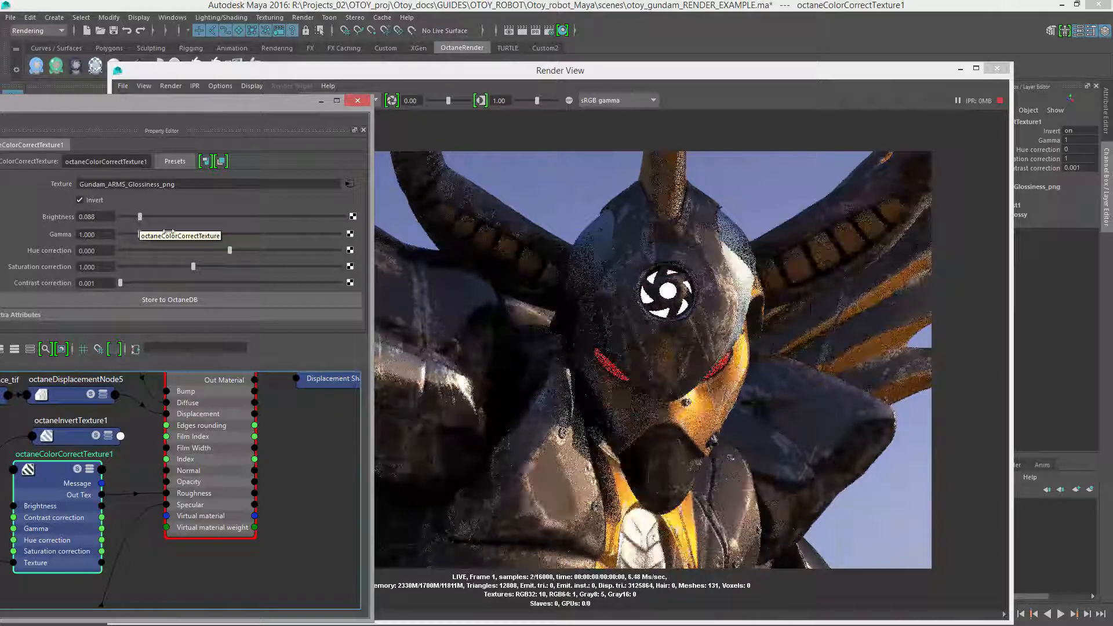
- Raise the color correct texture's Brightness, moving the Hypershade window to reach the slider and to uncover the live render again
{"action": "middle_click_drag", "start_coordinate": [237, 523], "coordinate": [280, 503], "text": "alt"}
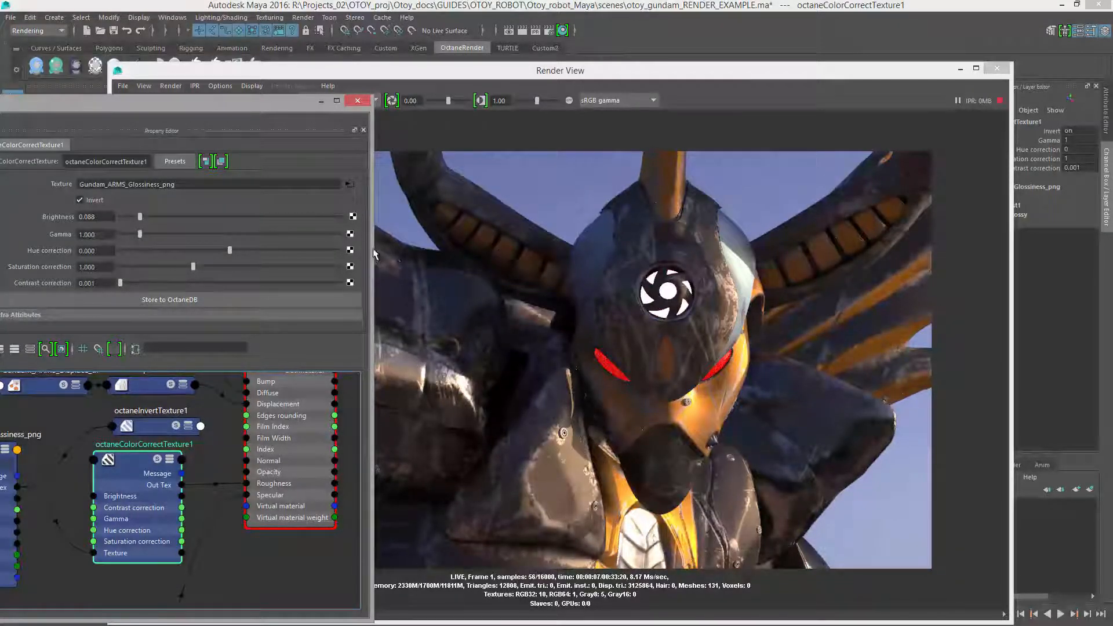
{"action": "left_click_drag", "start_coordinate": [263, 108], "coordinate": [342, 113]}
{"action": "left_click_drag", "start_coordinate": [246, 222], "coordinate": [414, 220]}
{"action": "left_click_drag", "start_coordinate": [349, 113], "coordinate": [141, 120]}
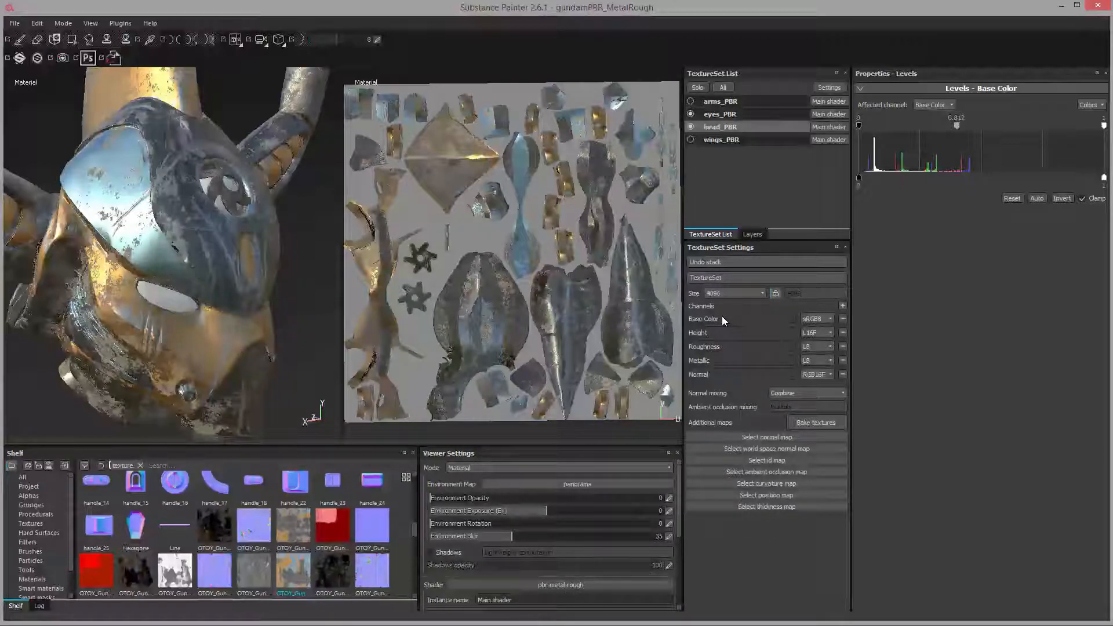
- Compare OTOY_Gundam_HEAD_Diffuse.png with OTOY_Gundam_MuddyHEAD_BaseColor.png in Photoshop, and return to Substance Painter
{"action": "key", "text": "alt+Tab"}
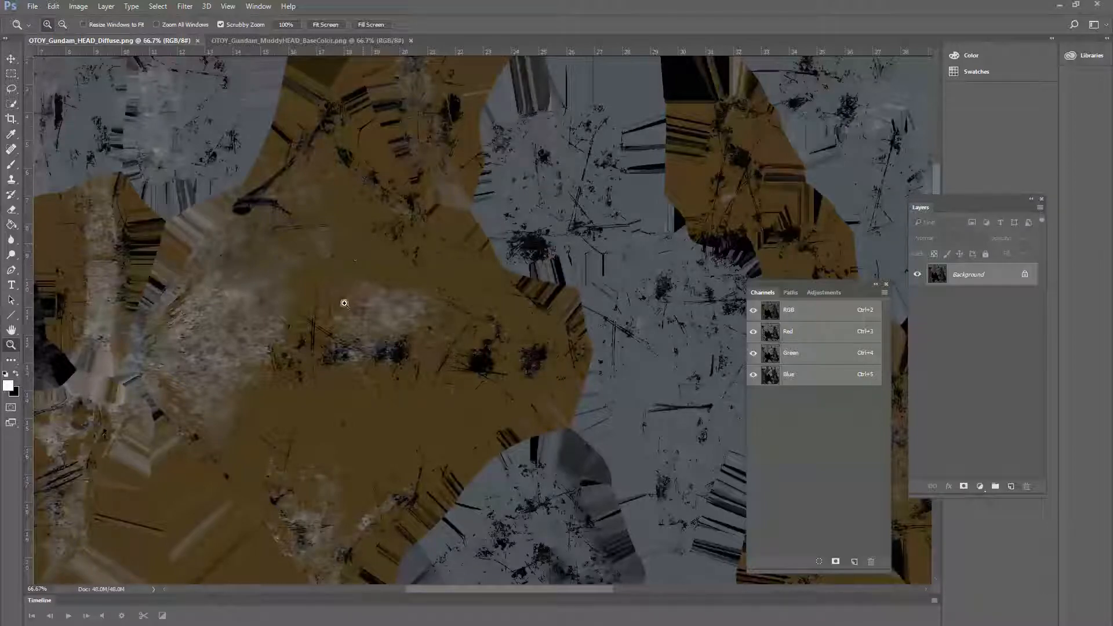
{"action": "key", "text": "ctrl+Tab"}
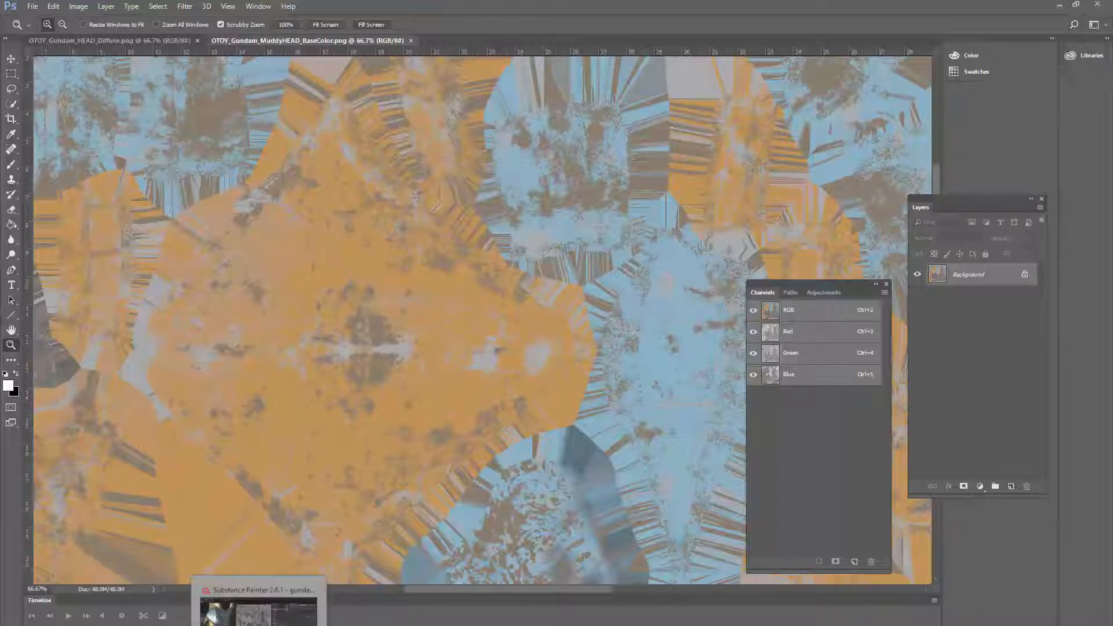
{"action": "left_click", "coordinate": [258, 622]}
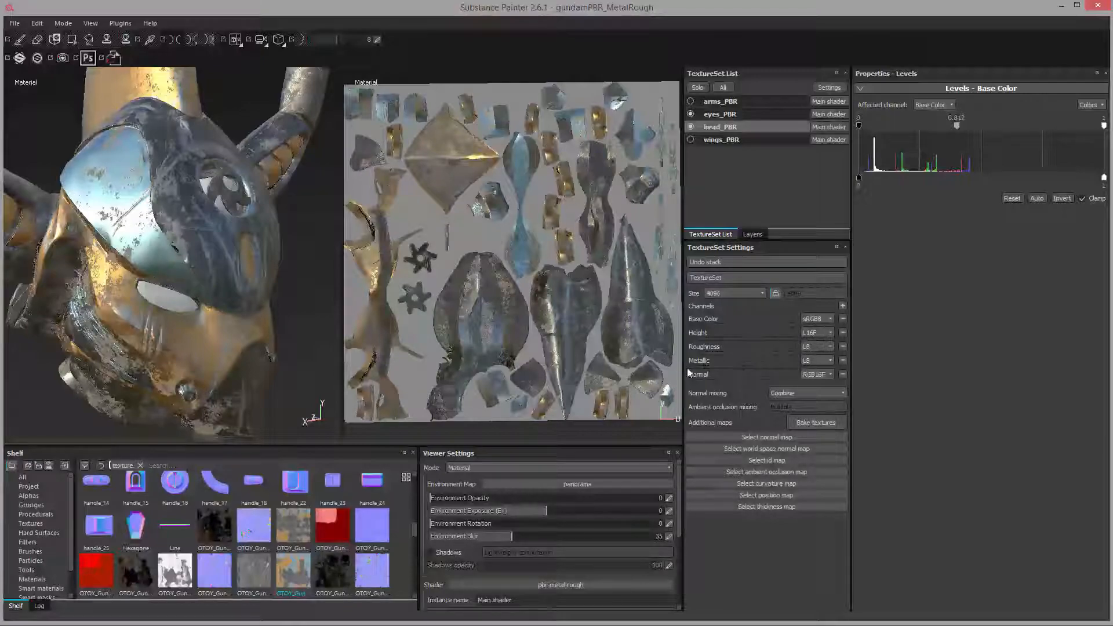
- Show the head's Roughness channel on its own, followed by its Metallic channel
{"action": "left_click", "coordinate": [485, 468]}
{"action": "left_click", "coordinate": [487, 477]}
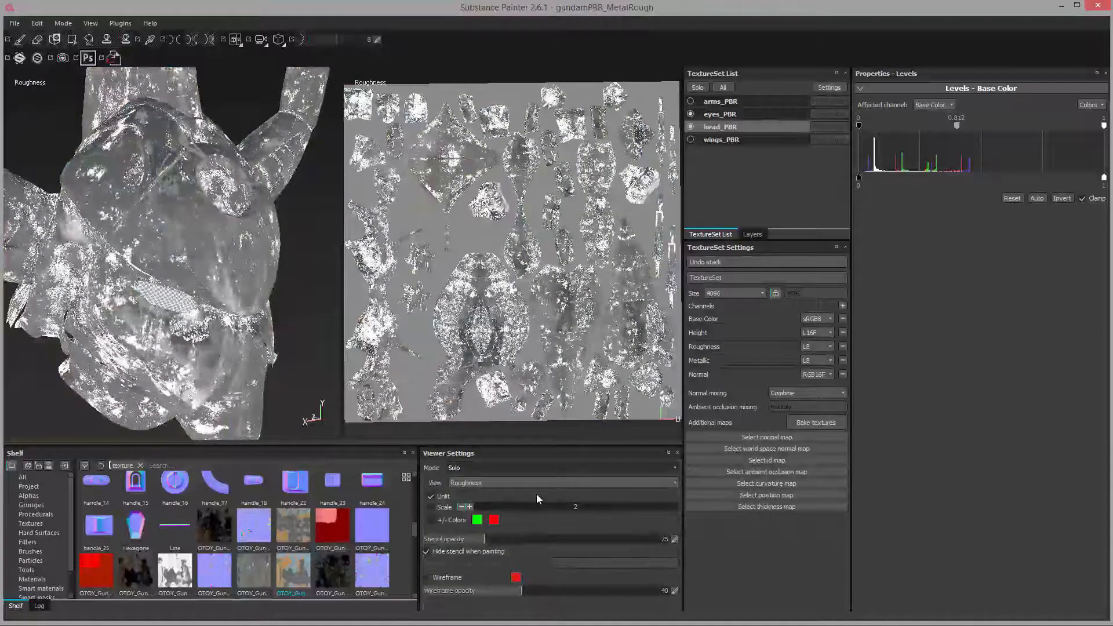
{"action": "left_click", "coordinate": [541, 481]}
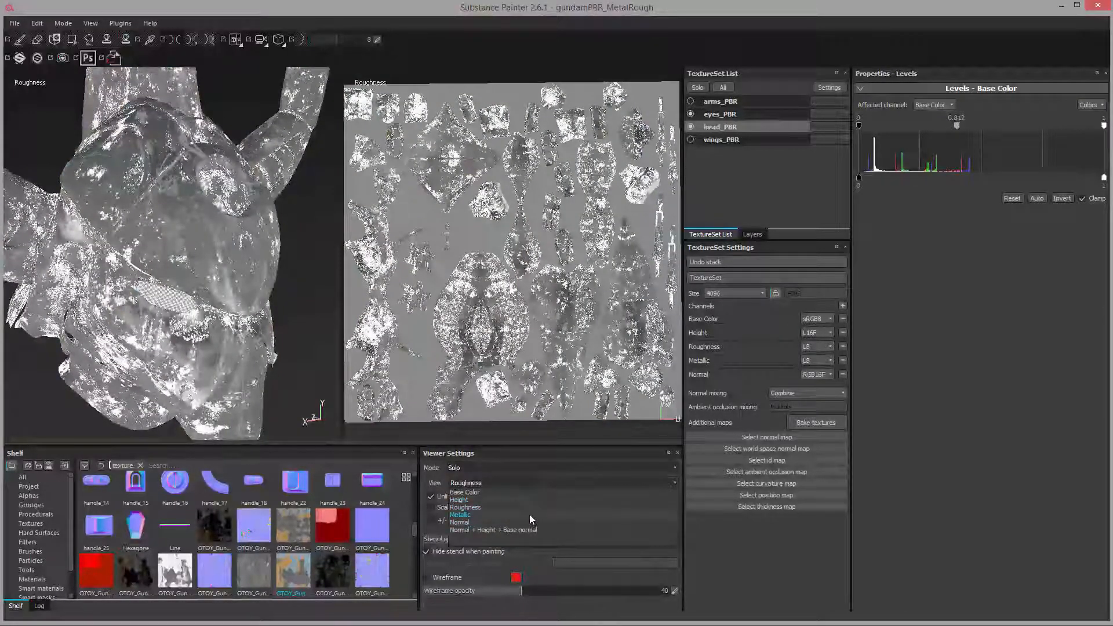
{"action": "left_click", "coordinate": [530, 514]}
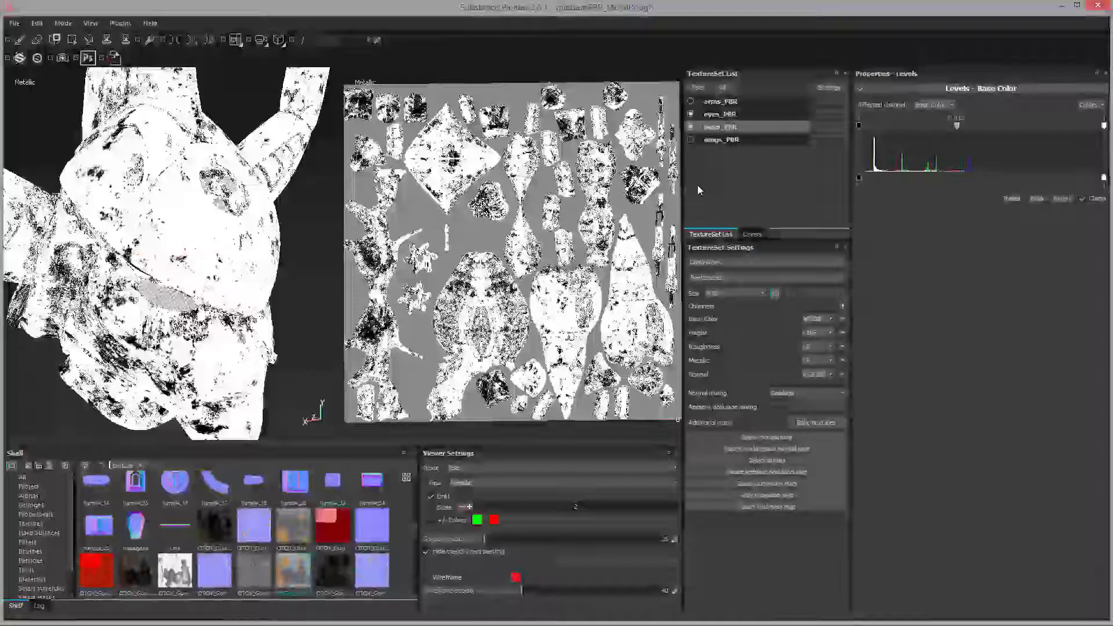
- Return the display to the full Material and examine the worn paint around the head's eye up close
{"action": "left_click", "coordinate": [516, 468]}
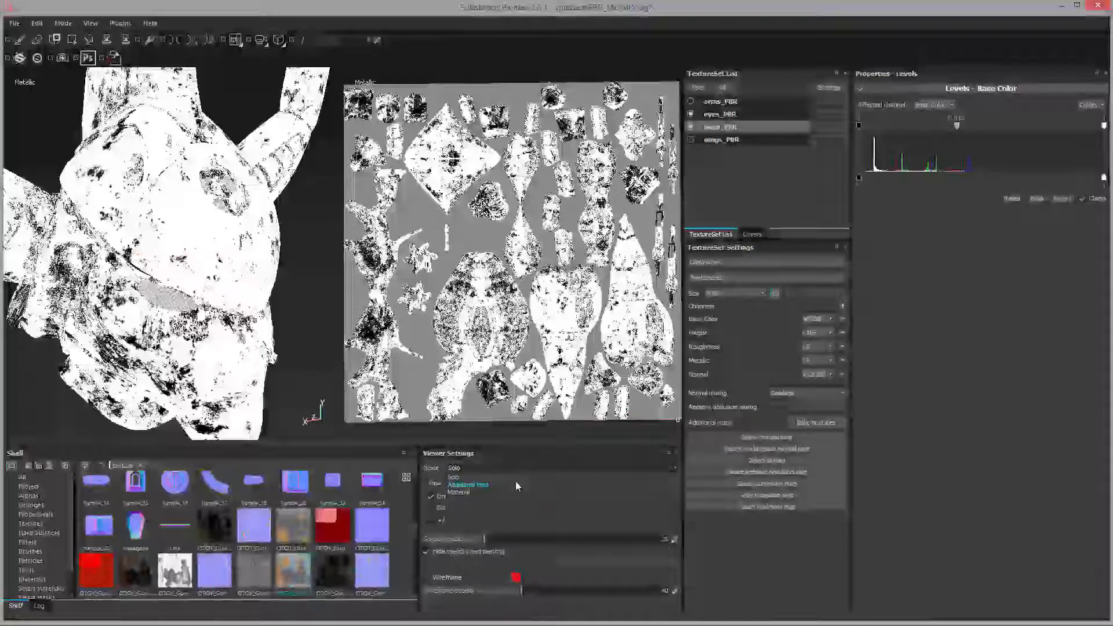
{"action": "left_click", "coordinate": [515, 492]}
{"action": "right_click_drag", "start_coordinate": [105, 256], "coordinate": [484, 340], "text": "alt"}
{"action": "left_click_drag", "start_coordinate": [248, 258], "coordinate": [244, 226], "text": "alt"}
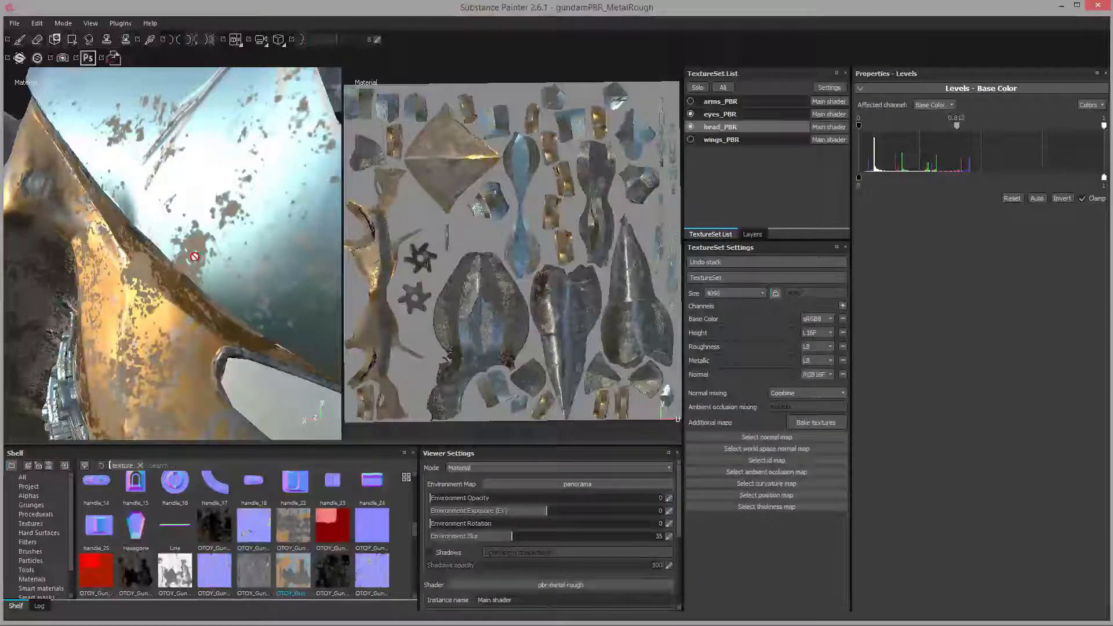
- Compare the worn areas of the head close up in the solo Metallic and Roughness channels
{"action": "key", "text": "c"}
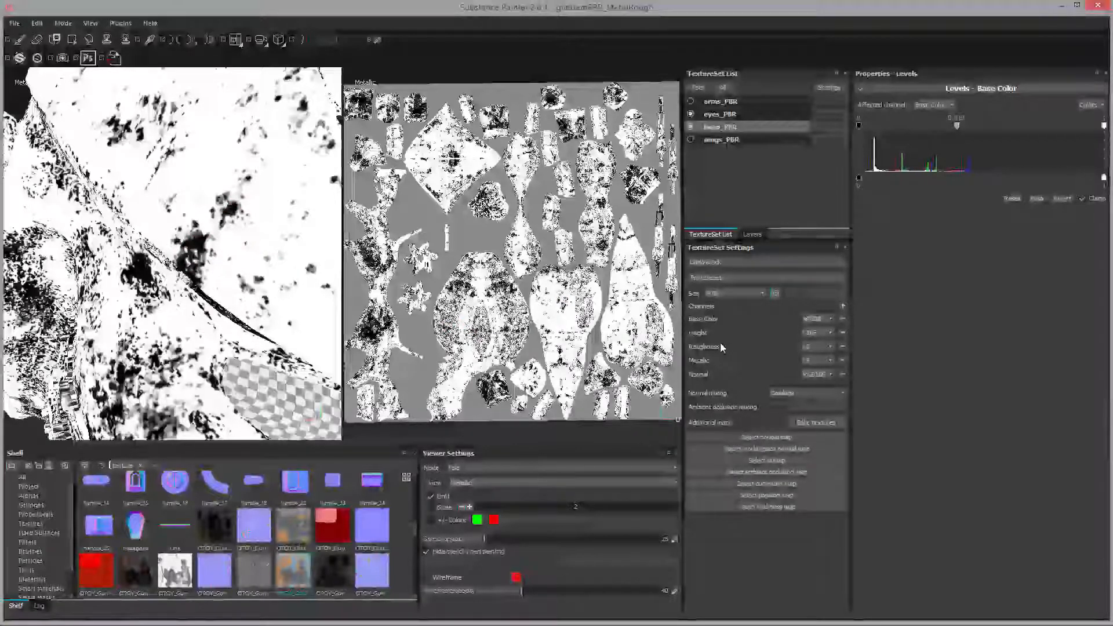
{"action": "left_click", "coordinate": [501, 481]}
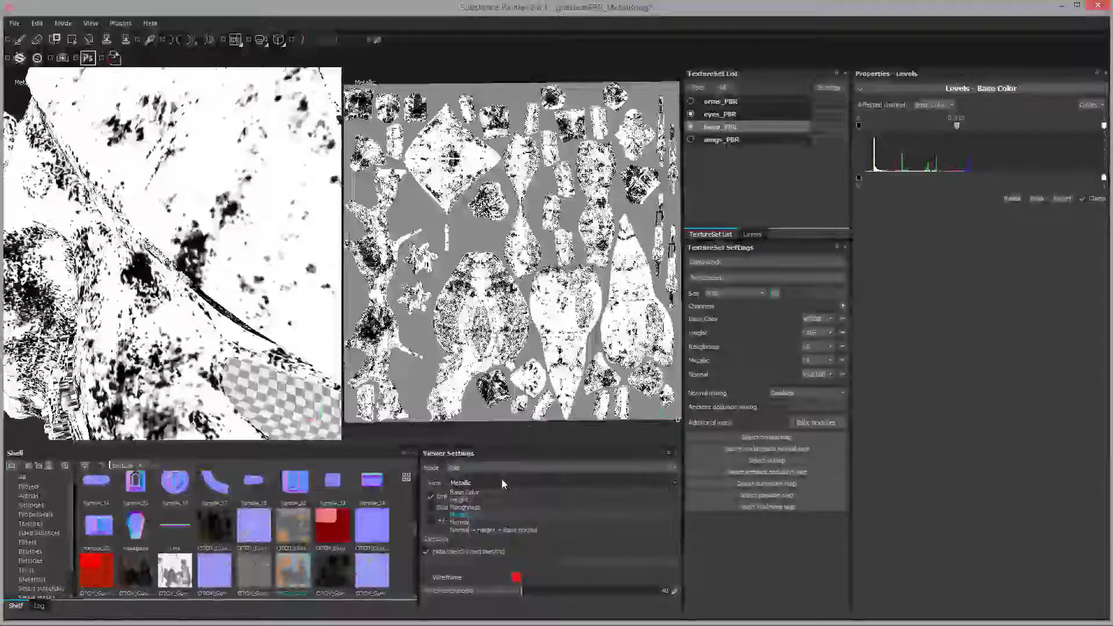
{"action": "left_click", "coordinate": [501, 506]}
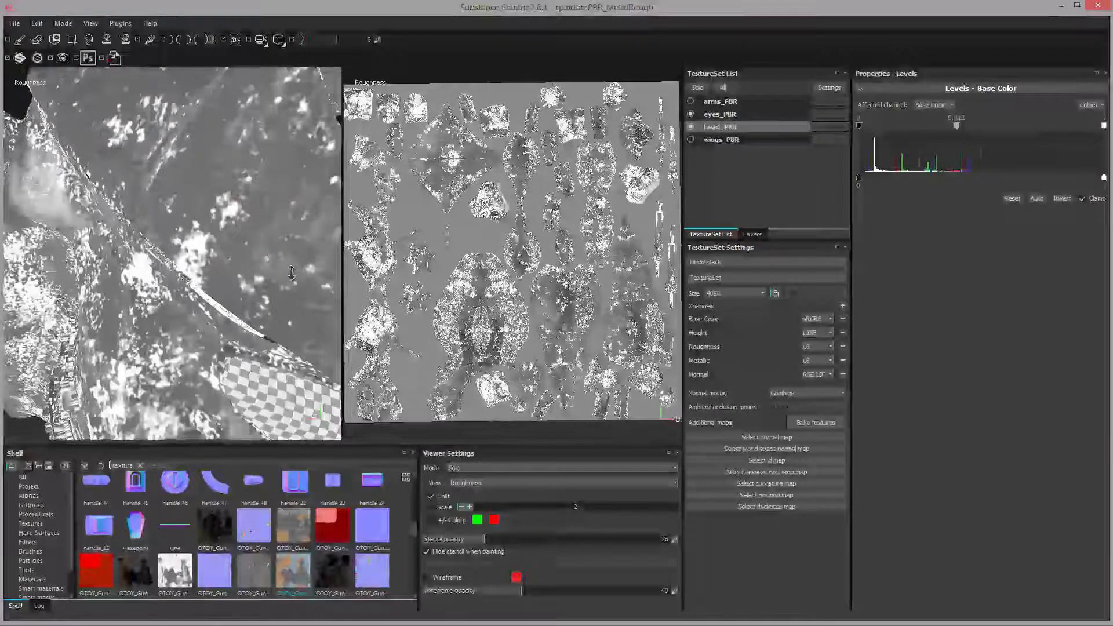
{"action": "left_click_drag", "start_coordinate": [288, 280], "coordinate": [124, 261], "text": "alt"}
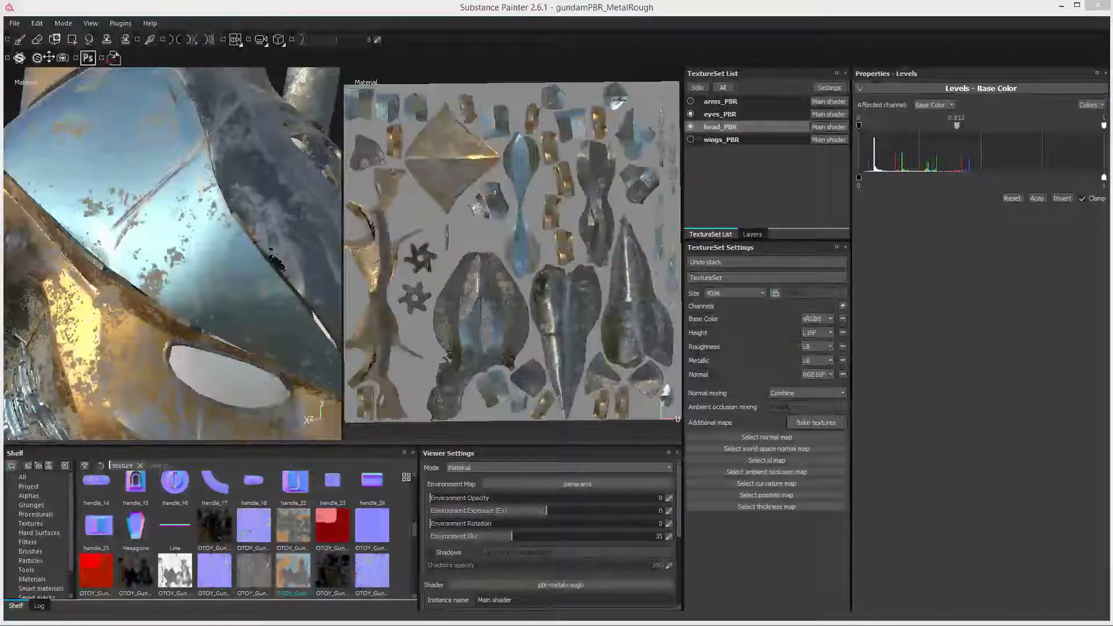
- Review which maps the PBR MetalRough export configuration writes for the head_PBR texture set, and close the export without running it
{"action": "left_click", "coordinate": [14, 23]}
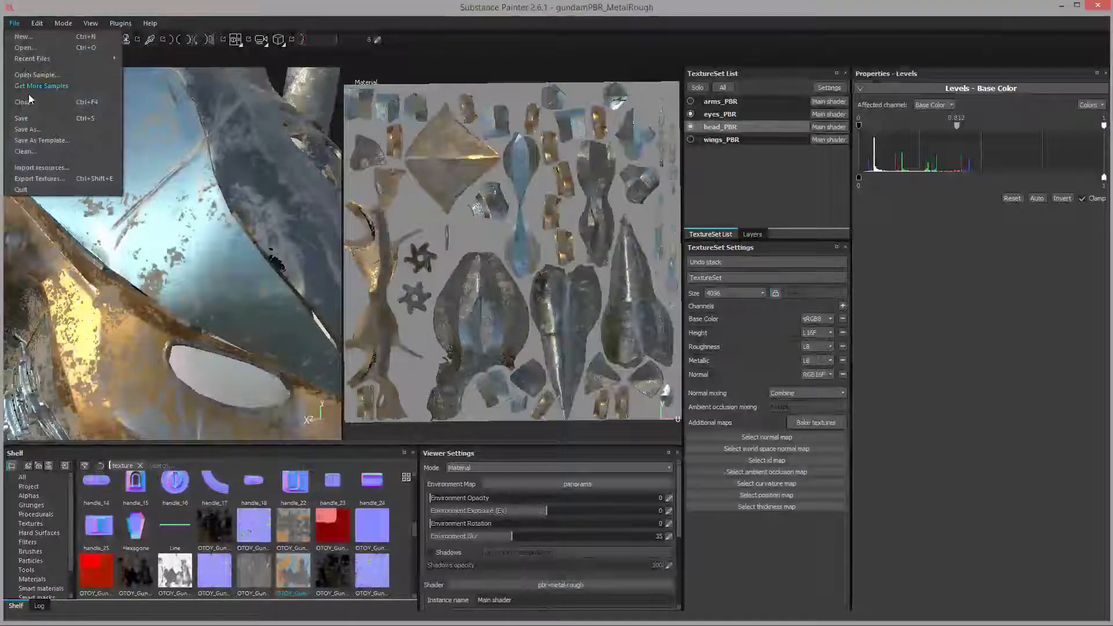
{"action": "left_click", "coordinate": [35, 173]}
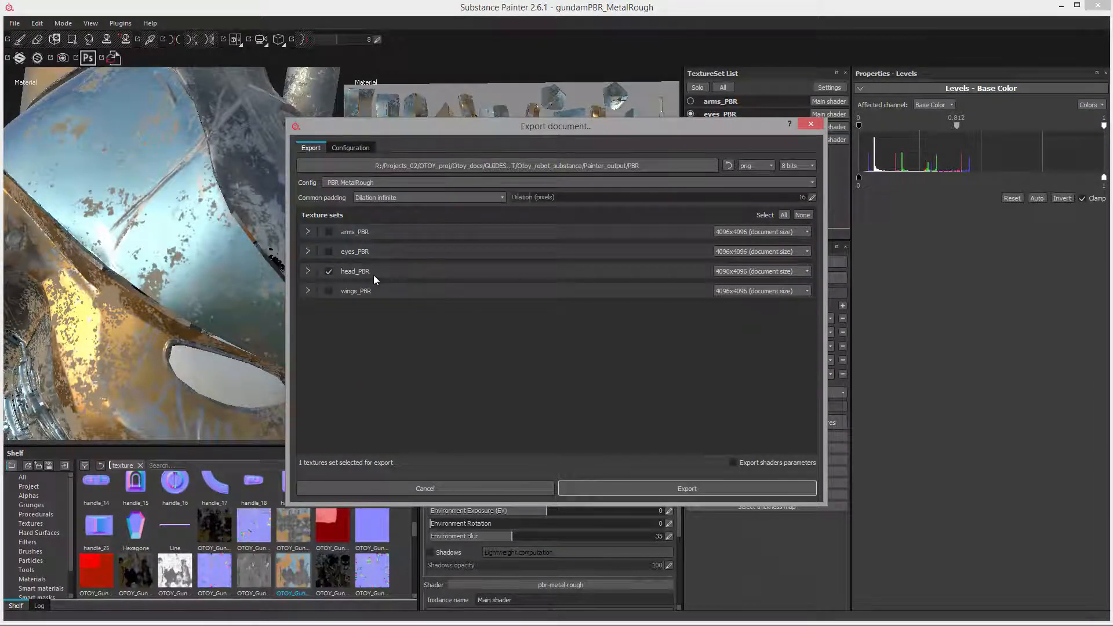
{"action": "left_click", "coordinate": [308, 270]}
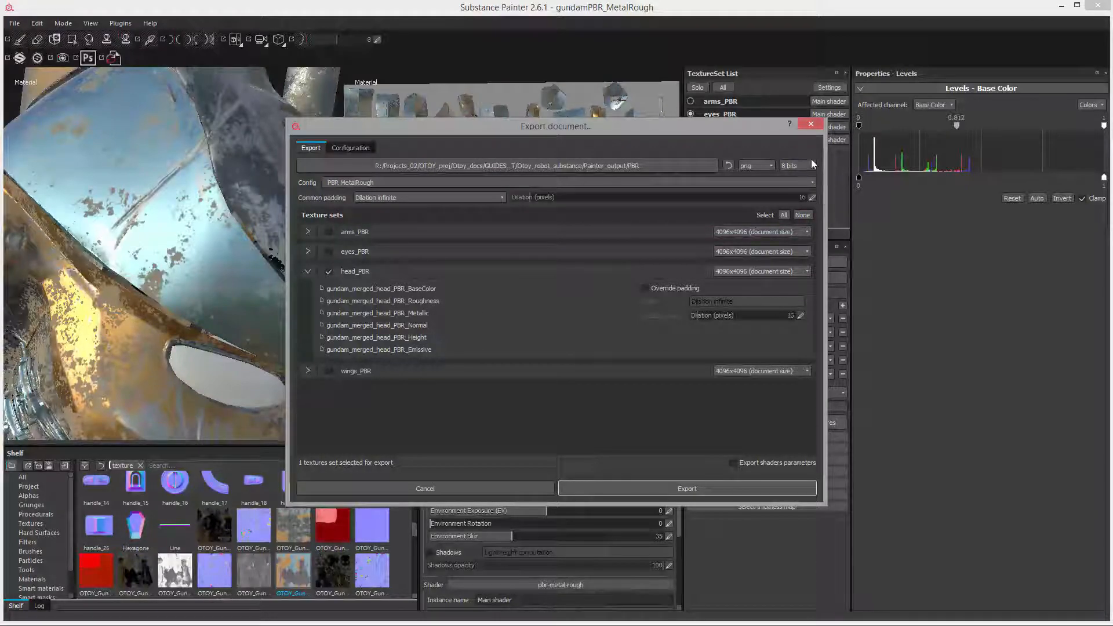
{"action": "left_click", "coordinate": [812, 124]}
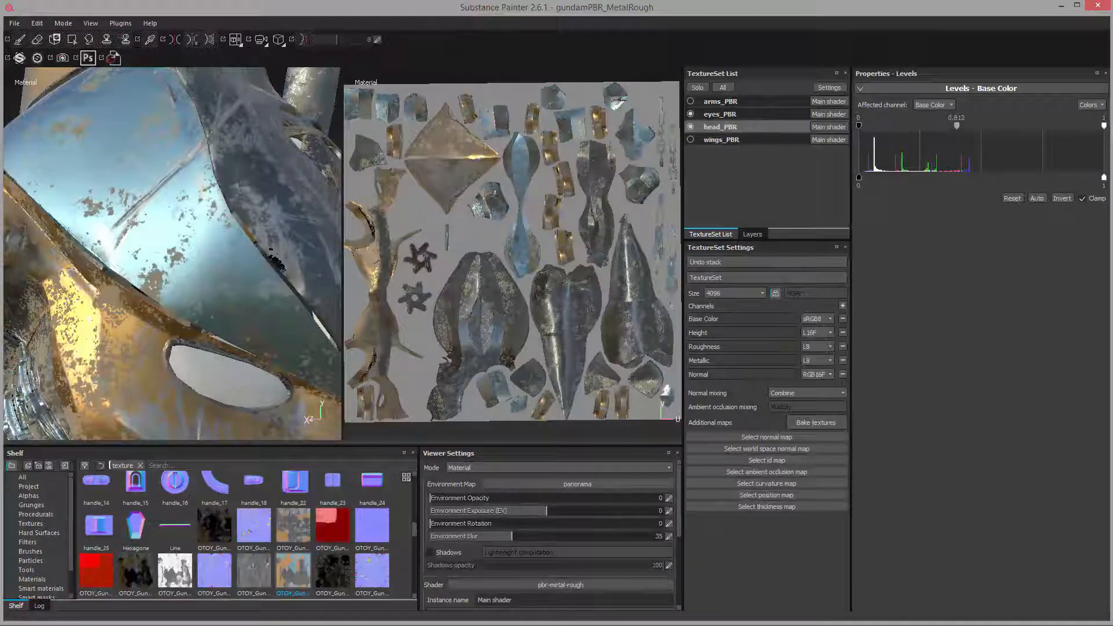
- Switch to Maya and maximize the Hypershade to examine the PBR_ROUGH_METAL node network
{"action": "mouse_move", "coordinate": [395, 625]}
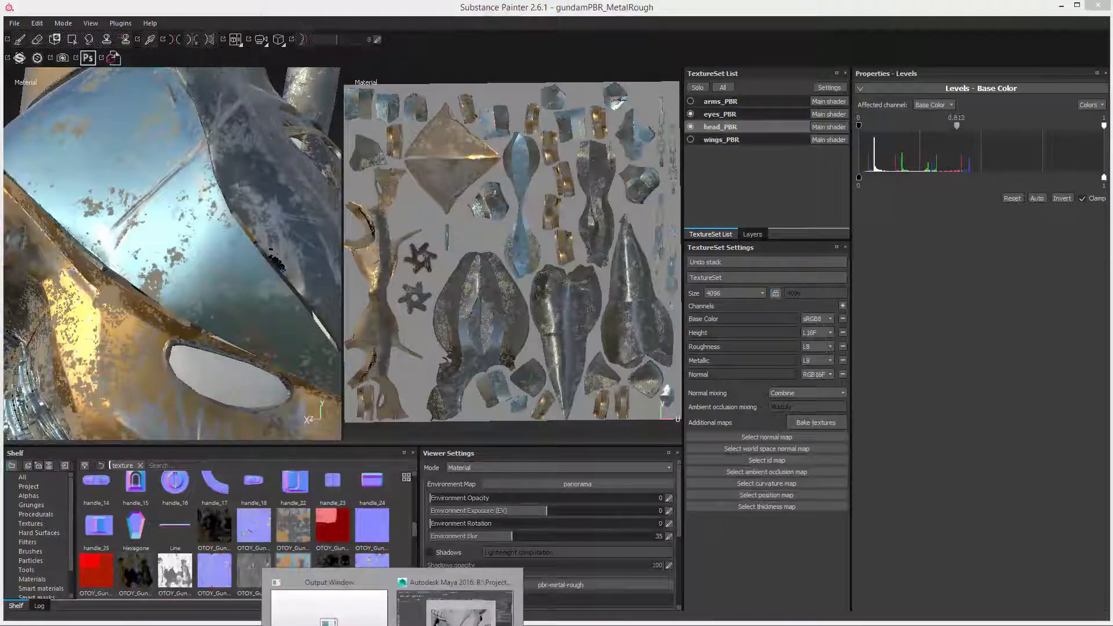
{"action": "left_click", "coordinate": [456, 601]}
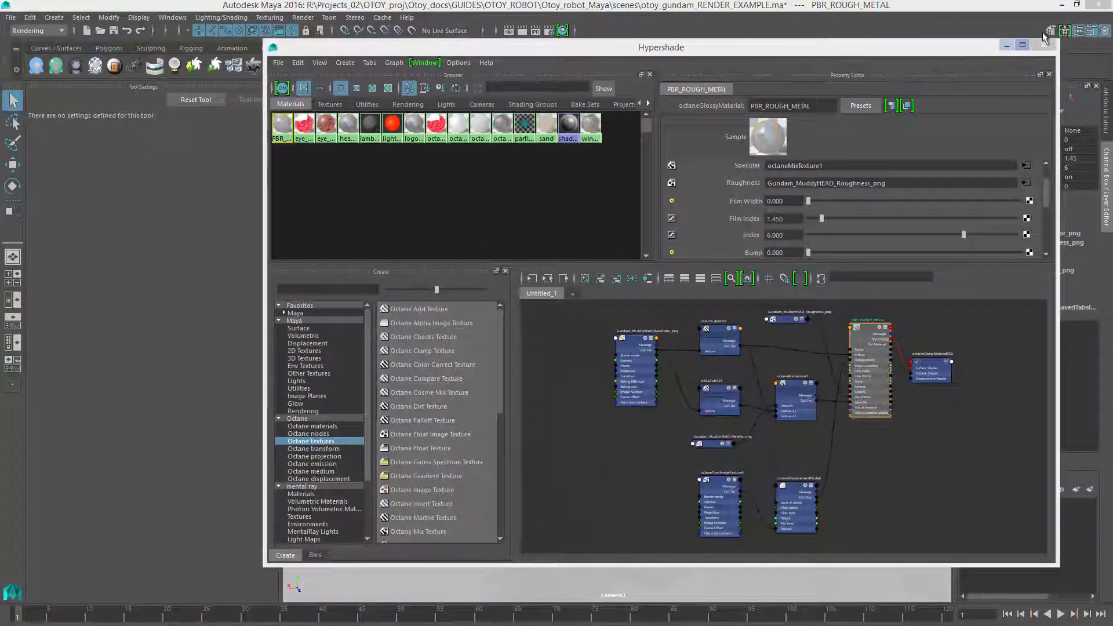
{"action": "left_click", "coordinate": [1022, 45]}
{"action": "scroll", "coordinate": [667, 317], "scroll_direction": "up", "scroll_amount": 5}
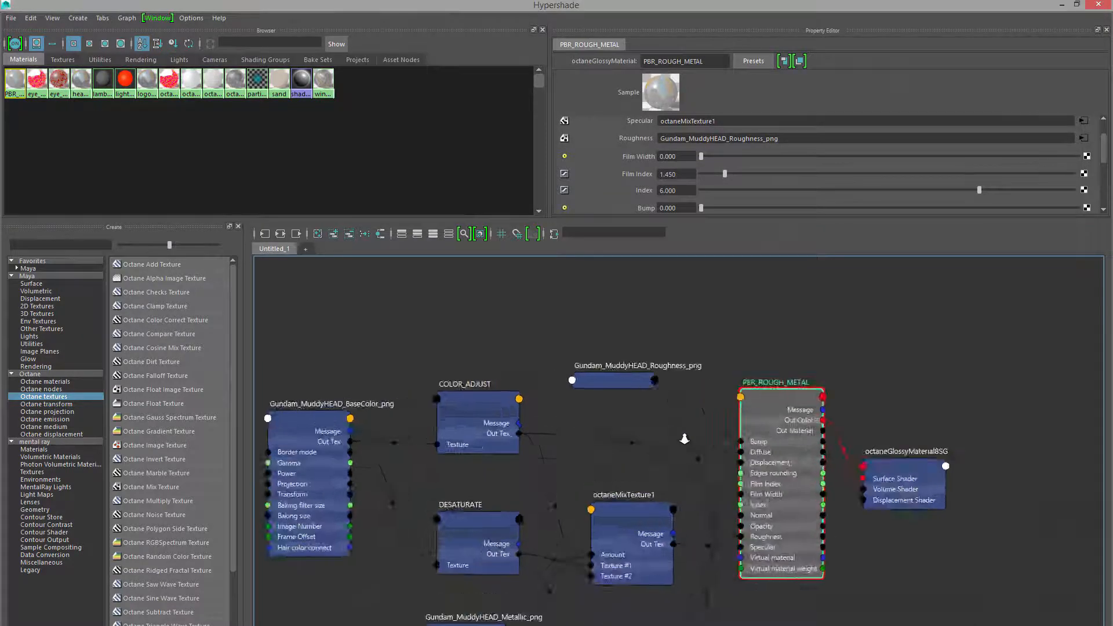
{"action": "middle_click_drag", "start_coordinate": [776, 384], "coordinate": [690, 317], "text": "alt"}
{"action": "right_click_drag", "start_coordinate": [716, 333], "coordinate": [684, 343], "text": "alt"}
{"action": "middle_click_drag", "start_coordinate": [647, 333], "coordinate": [759, 348], "text": "alt"}
{"action": "right_click_drag", "start_coordinate": [755, 347], "coordinate": [676, 350], "text": "alt"}
{"action": "middle_click_drag", "start_coordinate": [676, 350], "coordinate": [621, 226], "text": "alt"}
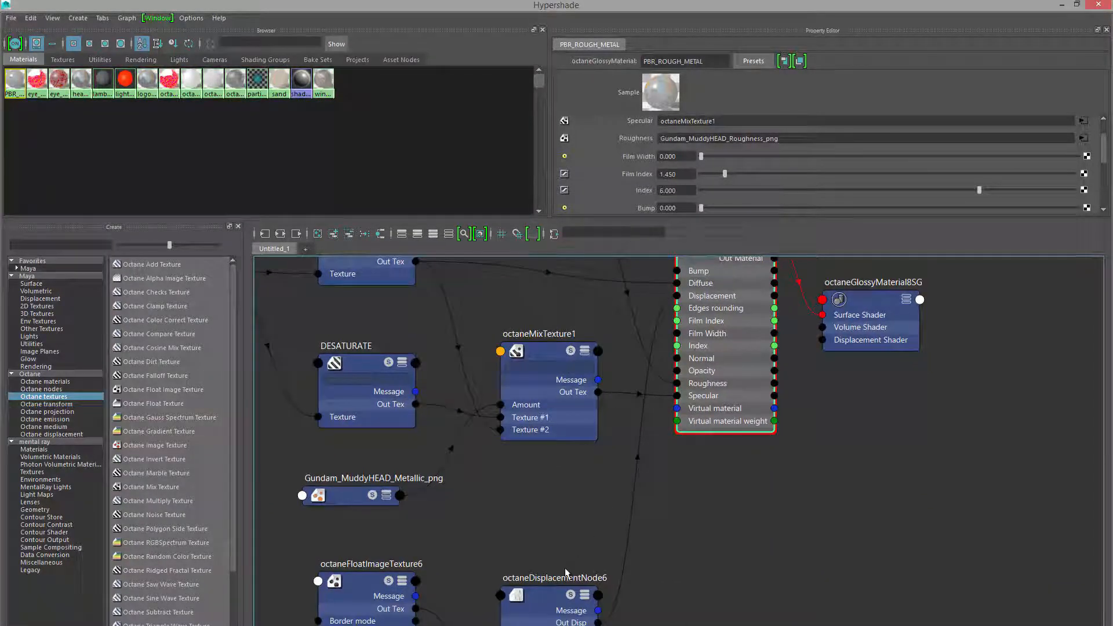
- Rearrange octaneDisplacementNode6, octaneFloatImageTexture6 and octaneMixTexture1 to clear space beside the PBR_ROUGH_METAL material
{"action": "left_click_drag", "start_coordinate": [562, 592], "coordinate": [563, 497]}
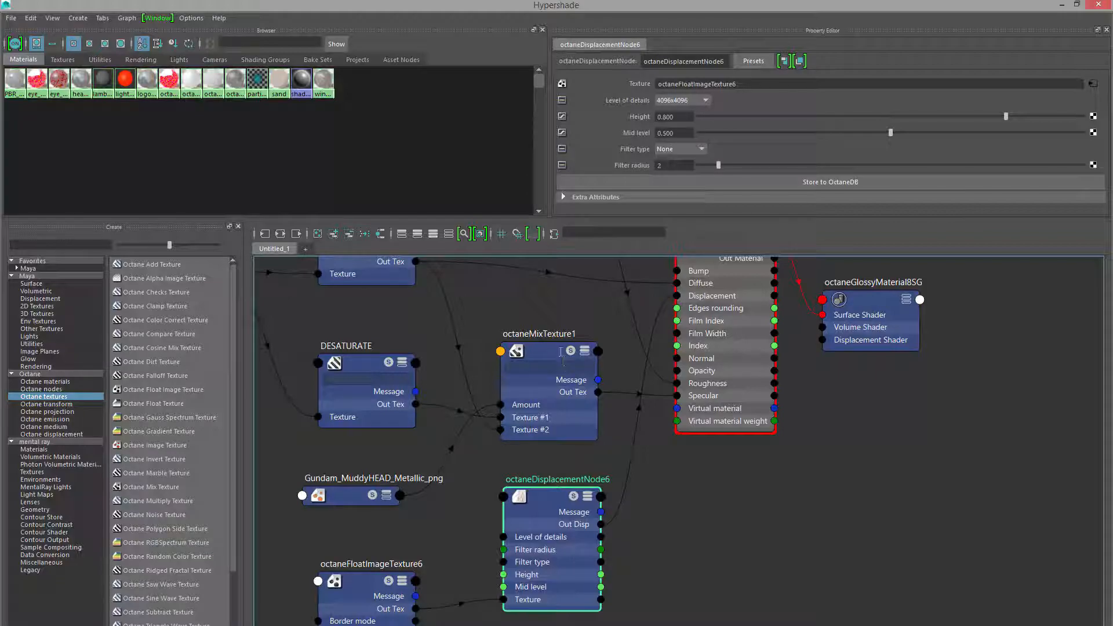
{"action": "left_click_drag", "start_coordinate": [561, 352], "coordinate": [498, 310]}
{"action": "left_click_drag", "start_coordinate": [508, 531], "coordinate": [538, 515]}
{"action": "left_click_drag", "start_coordinate": [363, 592], "coordinate": [451, 582]}
{"action": "left_click_drag", "start_coordinate": [579, 478], "coordinate": [579, 585]}
{"action": "middle_click_drag", "start_coordinate": [559, 484], "coordinate": [574, 619], "text": "alt"}
{"action": "left_click_drag", "start_coordinate": [534, 462], "coordinate": [544, 585]}
- Place the Gundam_MuddyHEAD_Roughness_png node between COLOR_ADJUST and PBR_ROUGH_METAL, and view its image file
{"action": "left_click_drag", "start_coordinate": [552, 344], "coordinate": [557, 490]}
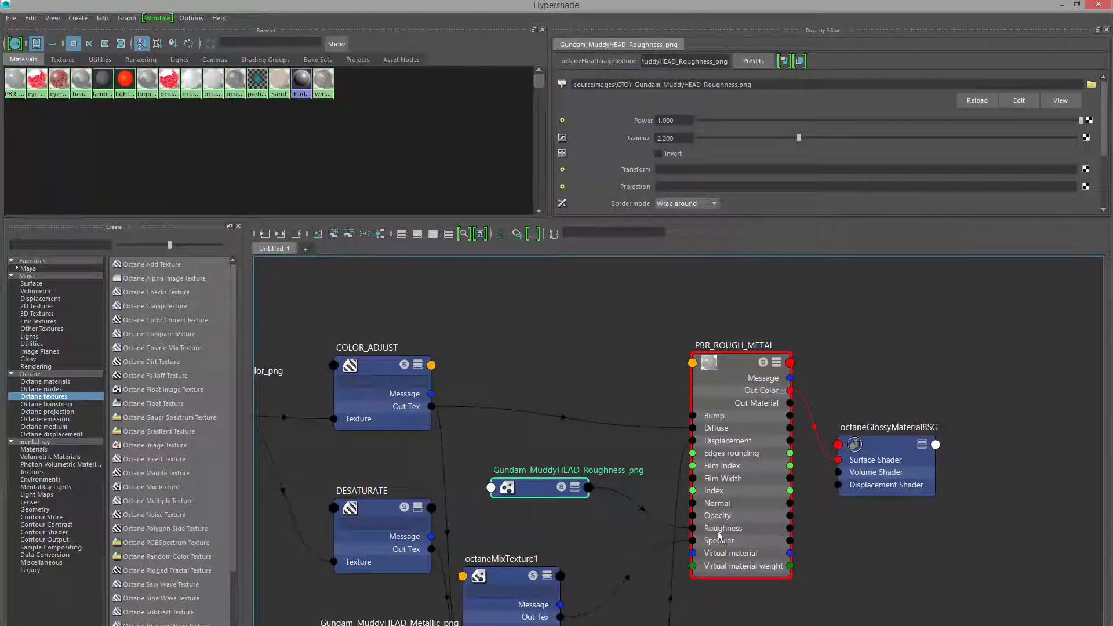
{"action": "left_click", "coordinate": [1060, 99]}
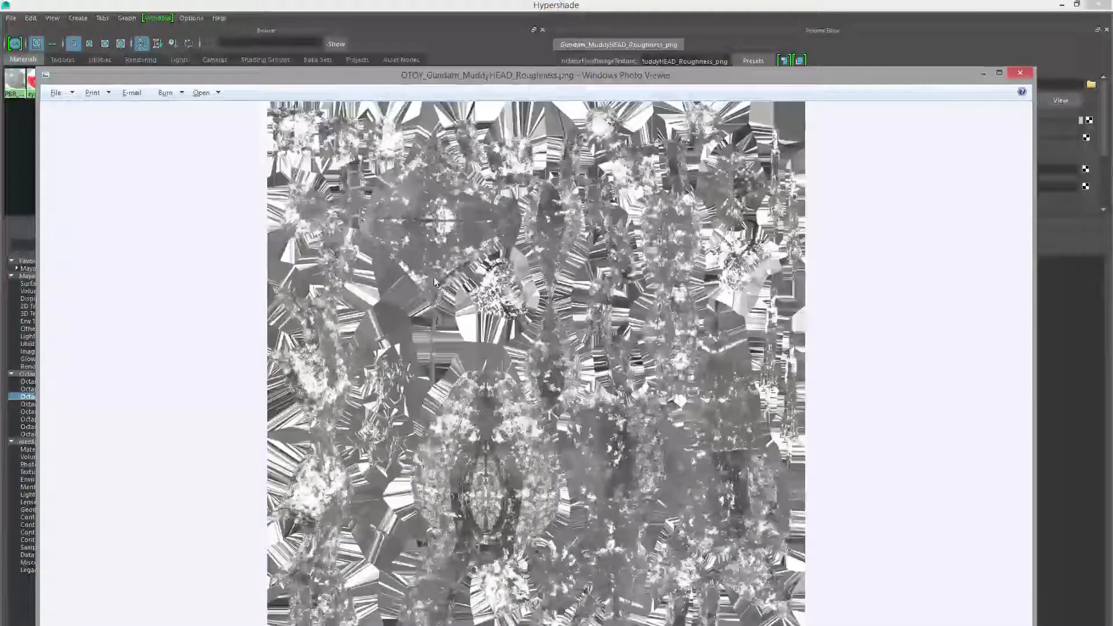
{"action": "scroll", "coordinate": [696, 324], "scroll_direction": "up", "scroll_amount": 3}
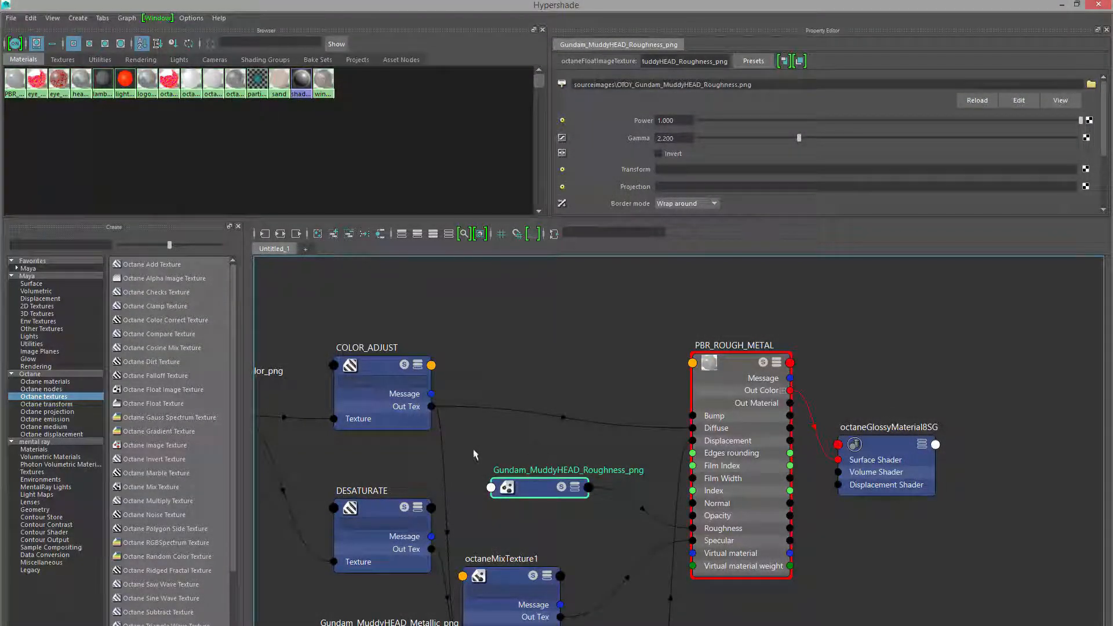
- Reposition the BaseColor and COLOR_ADJUST nodes, and move Gundam_MuddyHEAD_Roughness_png directly below the PBR_ROUGH_METAL material
{"action": "middle_click_drag", "start_coordinate": [494, 440], "coordinate": [655, 423], "text": "alt"}
{"action": "left_click_drag", "start_coordinate": [347, 377], "coordinate": [315, 425]}
{"action": "left_click_drag", "start_coordinate": [555, 342], "coordinate": [552, 332]}
{"action": "left_click_drag", "start_coordinate": [717, 467], "coordinate": [902, 619]}
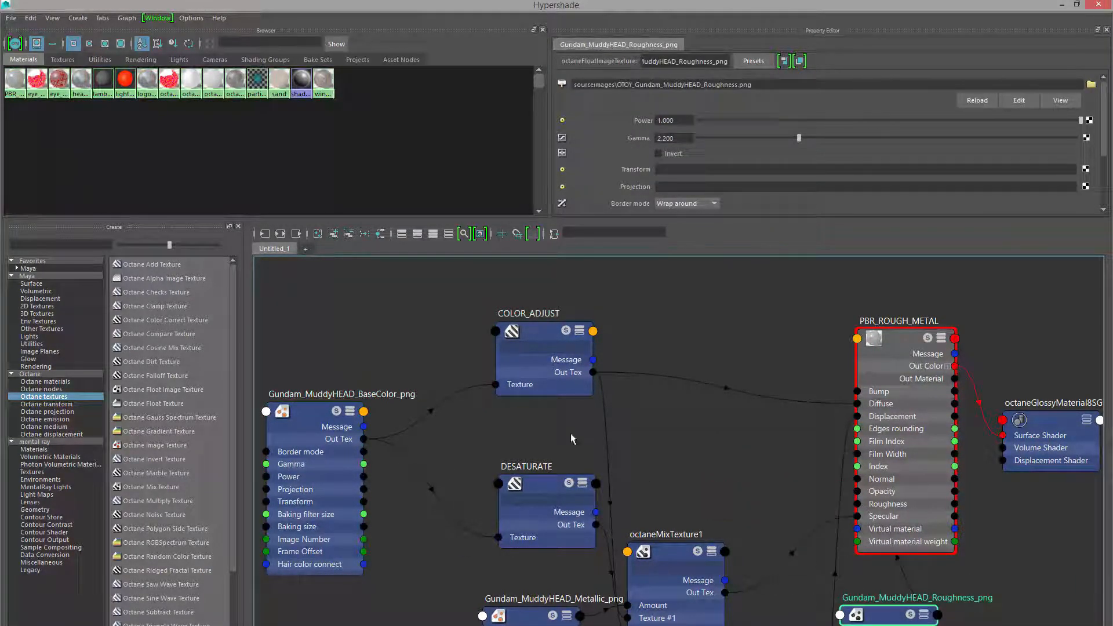
- Space out the BaseColor, octaneMixTexture1 and Metallic nodes, and lower DESATURATE away from COLOR_ADJUST
{"action": "left_click_drag", "start_coordinate": [313, 412], "coordinate": [332, 391]}
{"action": "left_click_drag", "start_coordinate": [658, 559], "coordinate": [655, 570]}
{"action": "left_click_drag", "start_coordinate": [534, 617], "coordinate": [509, 625]}
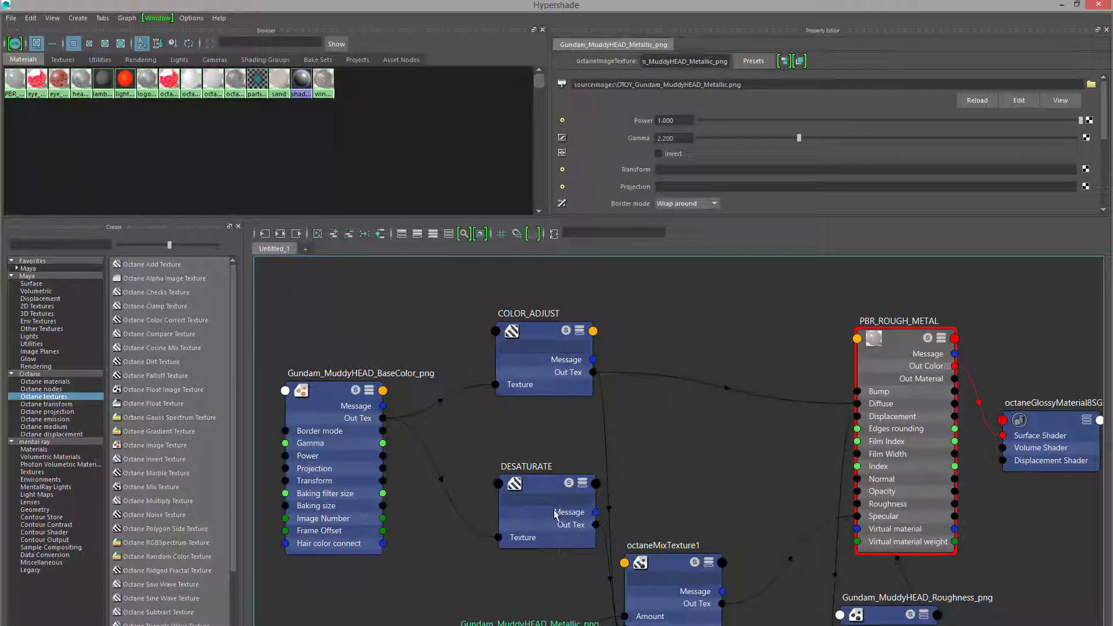
{"action": "left_click_drag", "start_coordinate": [539, 484], "coordinate": [517, 554]}
- View the image file of the Gundam_MuddyHEAD_BaseColor_png texture and close the viewer
{"action": "left_click", "coordinate": [342, 406]}
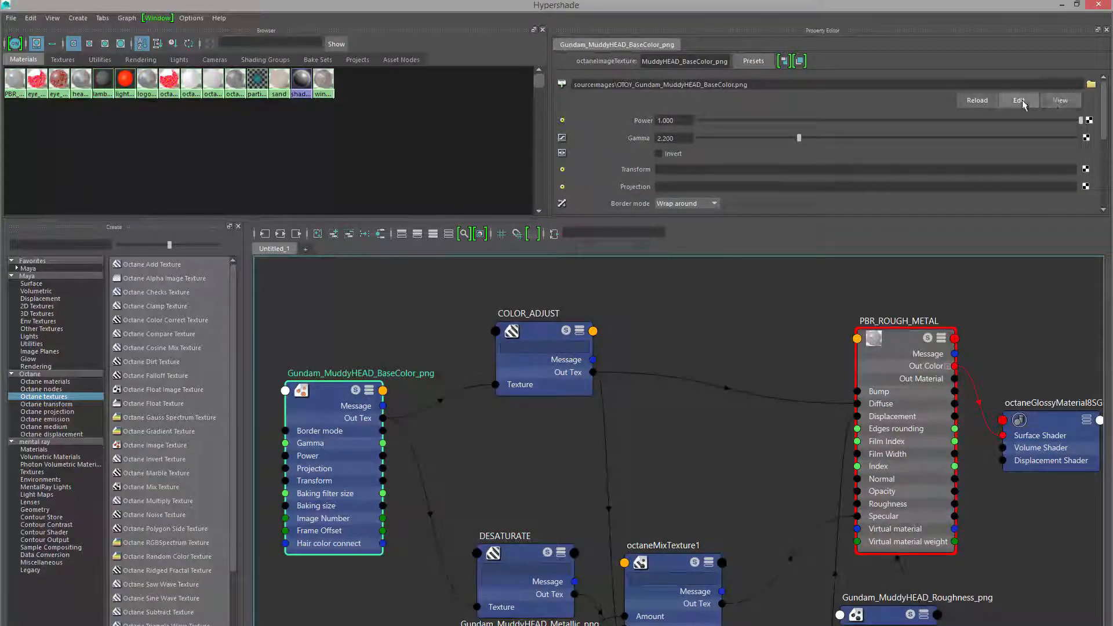
{"action": "left_click", "coordinate": [1054, 97]}
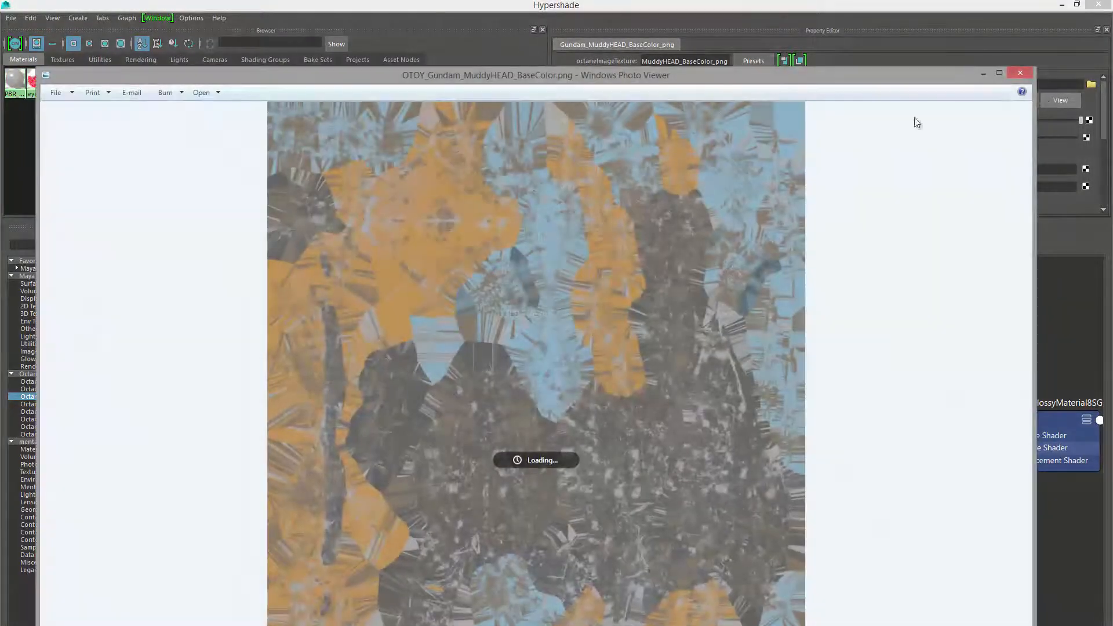
{"action": "left_click", "coordinate": [1020, 72]}
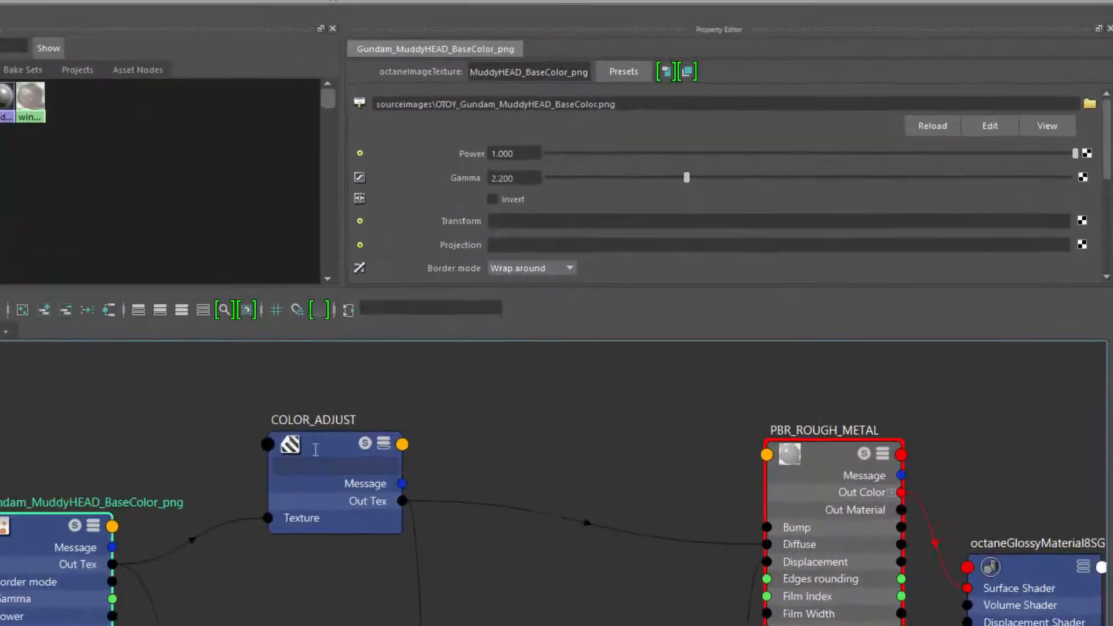
- Examine the COLOR_ADJUST correction settings, enlarge the Property Editor, and inspect the textures feeding the PBR_ROUGH_METAL material
{"action": "left_click", "coordinate": [523, 336]}
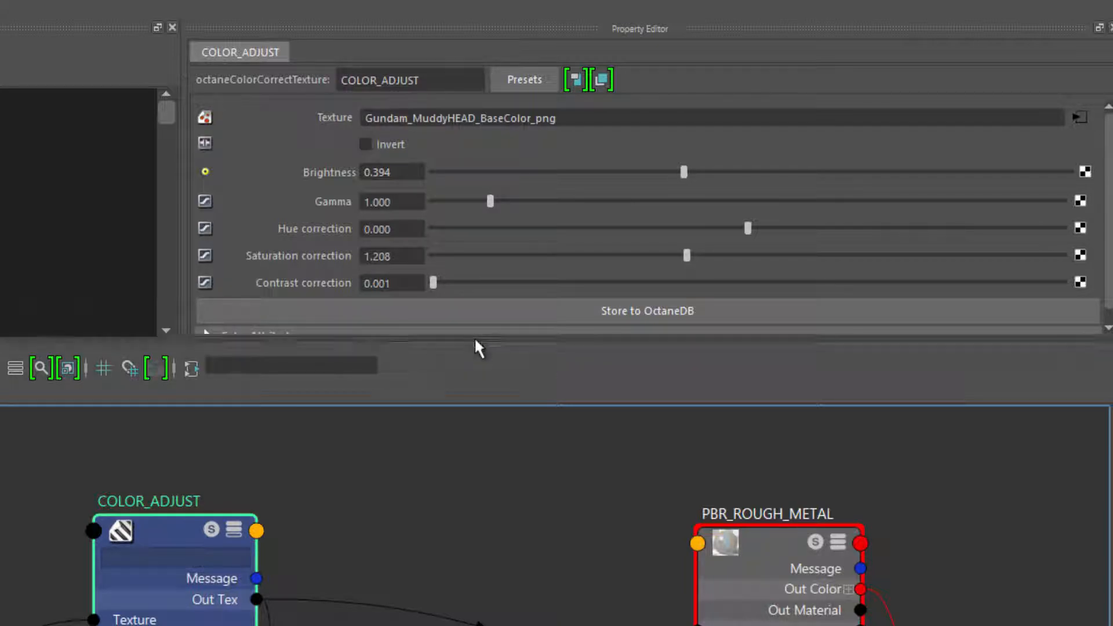
{"action": "left_click_drag", "start_coordinate": [475, 342], "coordinate": [470, 451]}
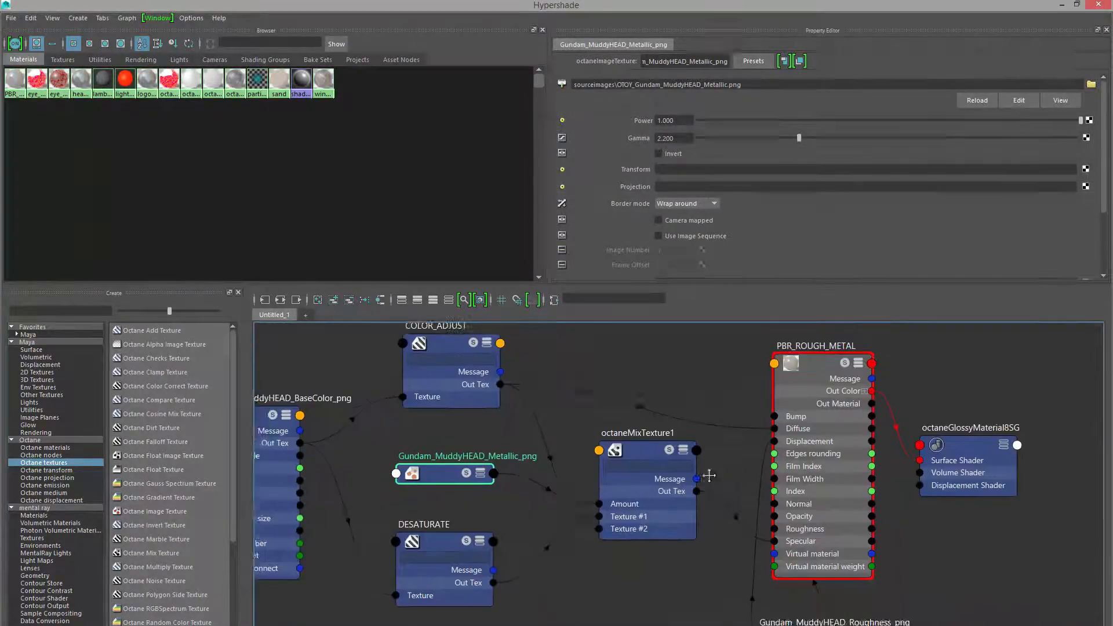
{"action": "middle_click_drag", "start_coordinate": [709, 475], "coordinate": [697, 490], "text": "alt"}
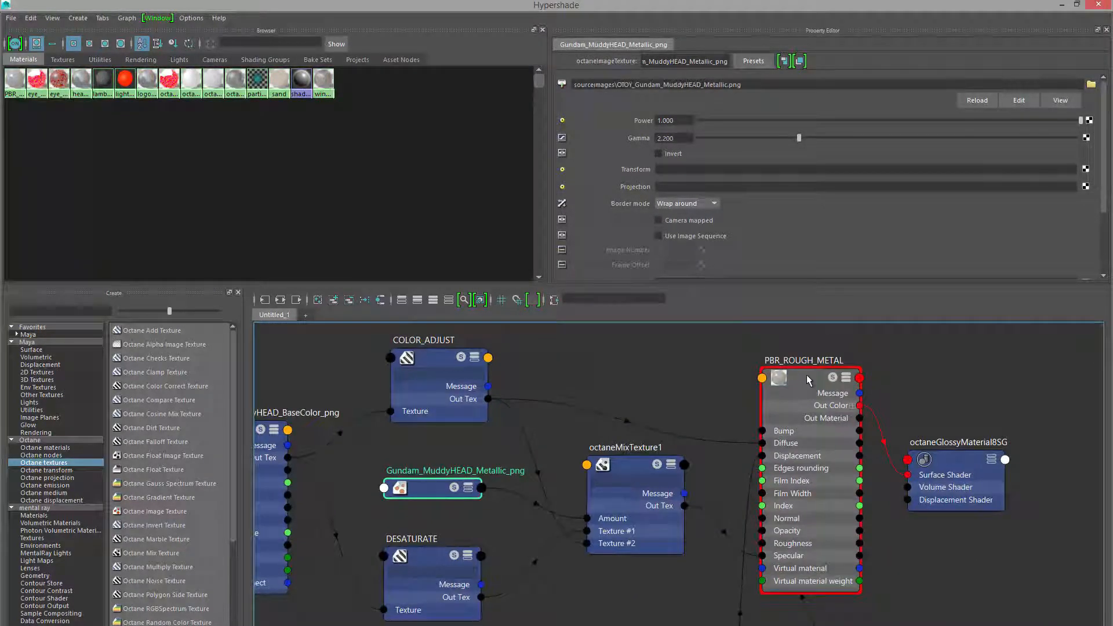
{"action": "left_click", "coordinate": [807, 380]}
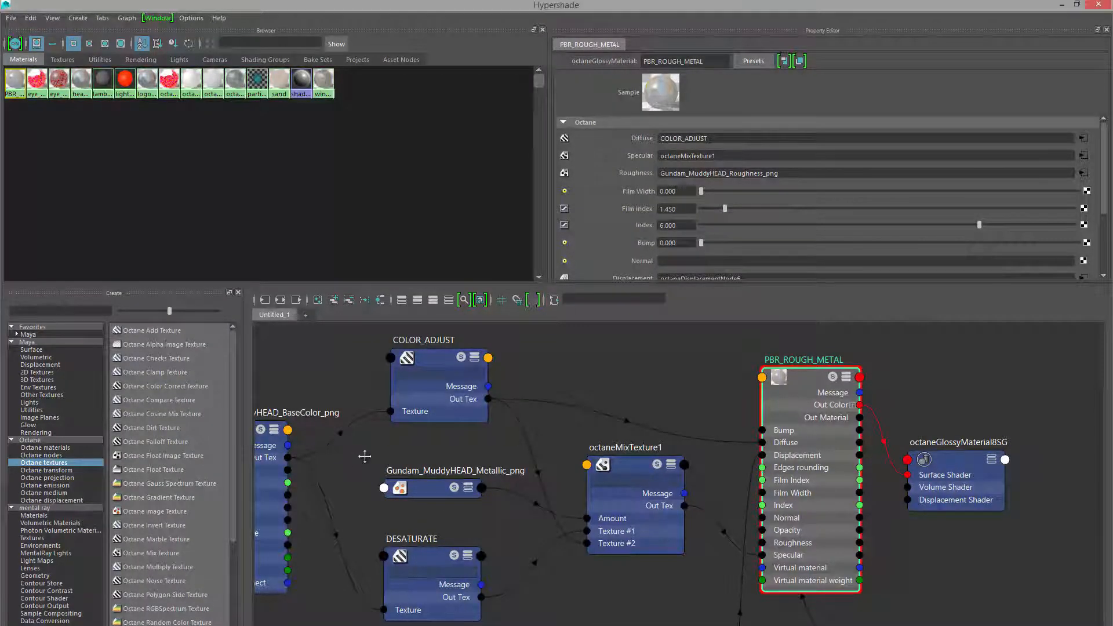
- Inspect the inputs of octaneMixTexture1 and open the texture that feeds its Amount
{"action": "middle_click_drag", "start_coordinate": [354, 455], "coordinate": [383, 453], "text": "alt"}
{"action": "left_click", "coordinate": [298, 431]}
{"action": "left_click", "coordinate": [666, 472]}
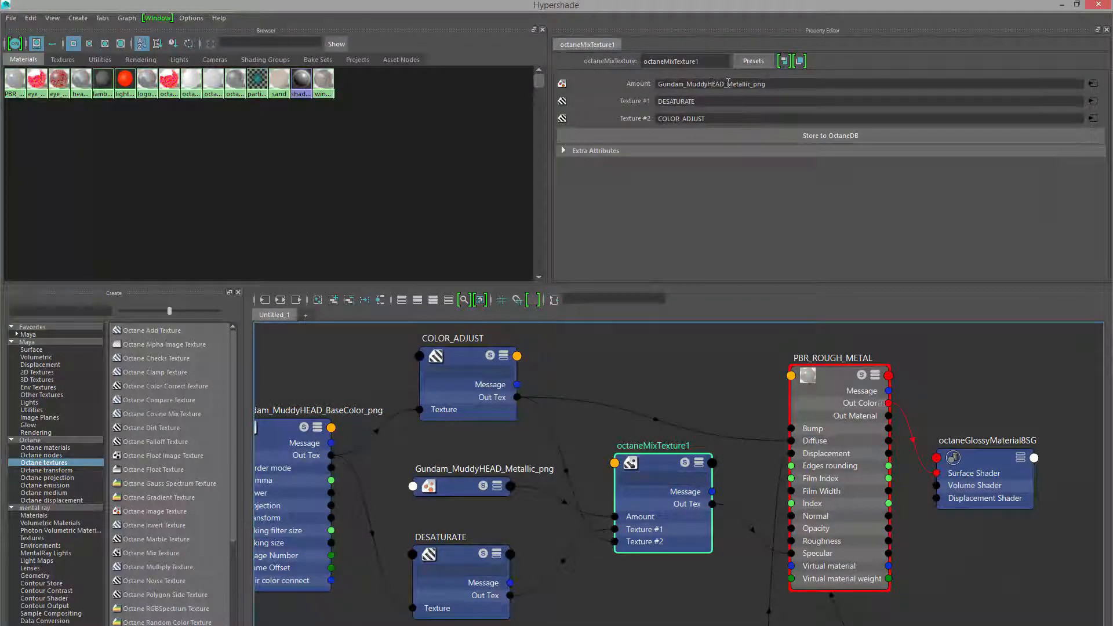
{"action": "left_click", "coordinate": [1092, 84]}
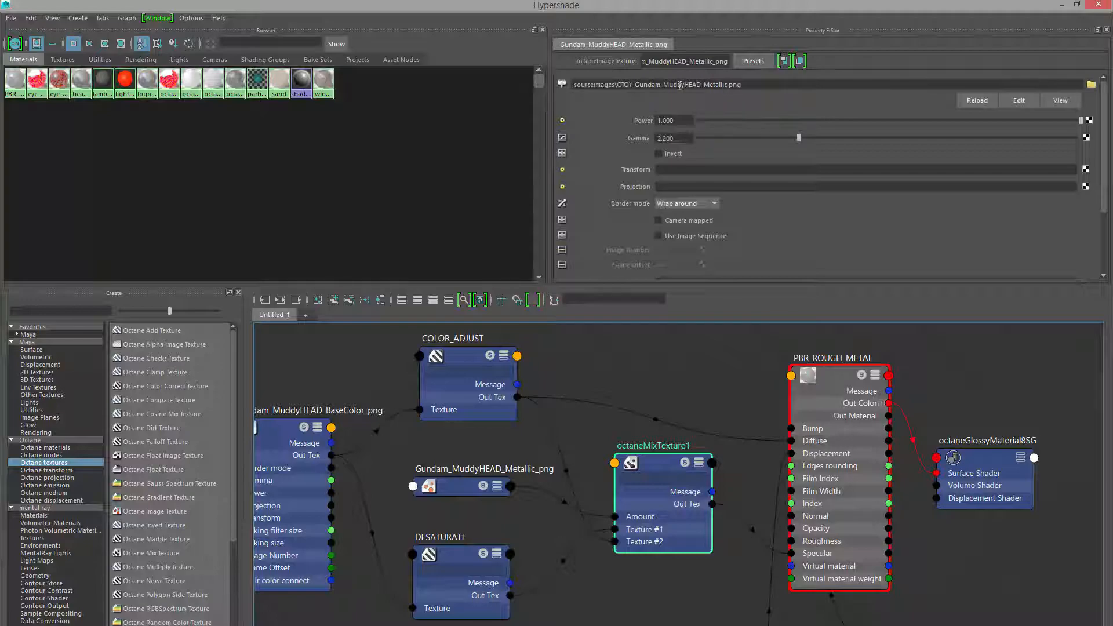
- View the image file of the Gundam_MuddyHEAD_Metallic_png texture, examine its black and white areas up close, and close the viewer
{"action": "left_click", "coordinate": [1062, 103]}
{"action": "scroll", "coordinate": [538, 295], "scroll_direction": "up", "scroll_amount": 5}
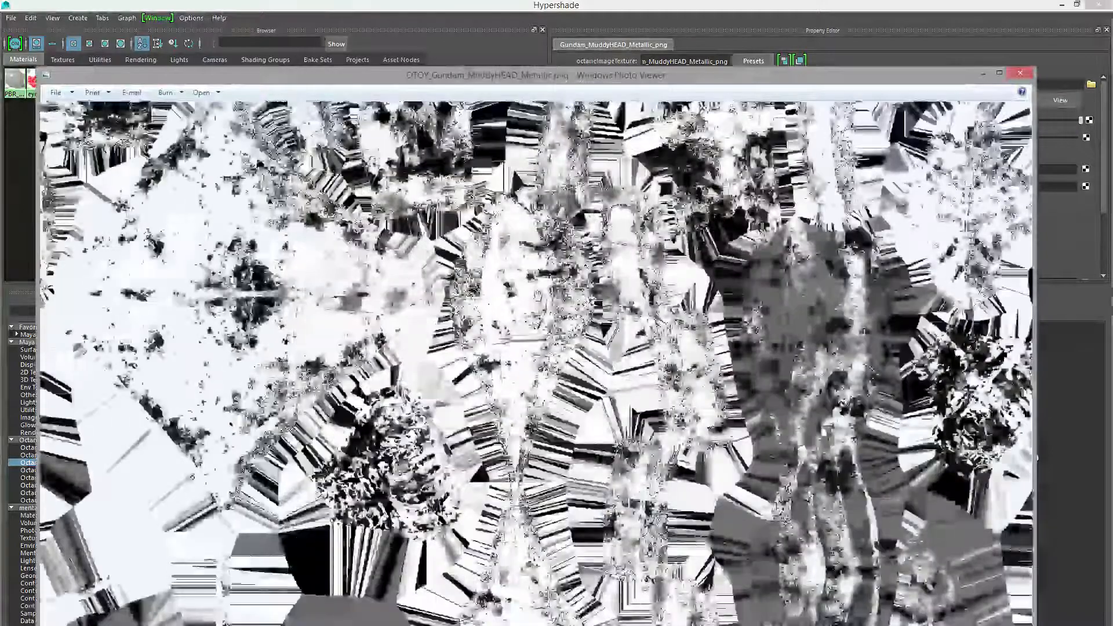
{"action": "scroll", "coordinate": [538, 294], "scroll_direction": "up", "scroll_amount": 1}
{"action": "scroll", "coordinate": [538, 294], "scroll_direction": "up", "scroll_amount": 3}
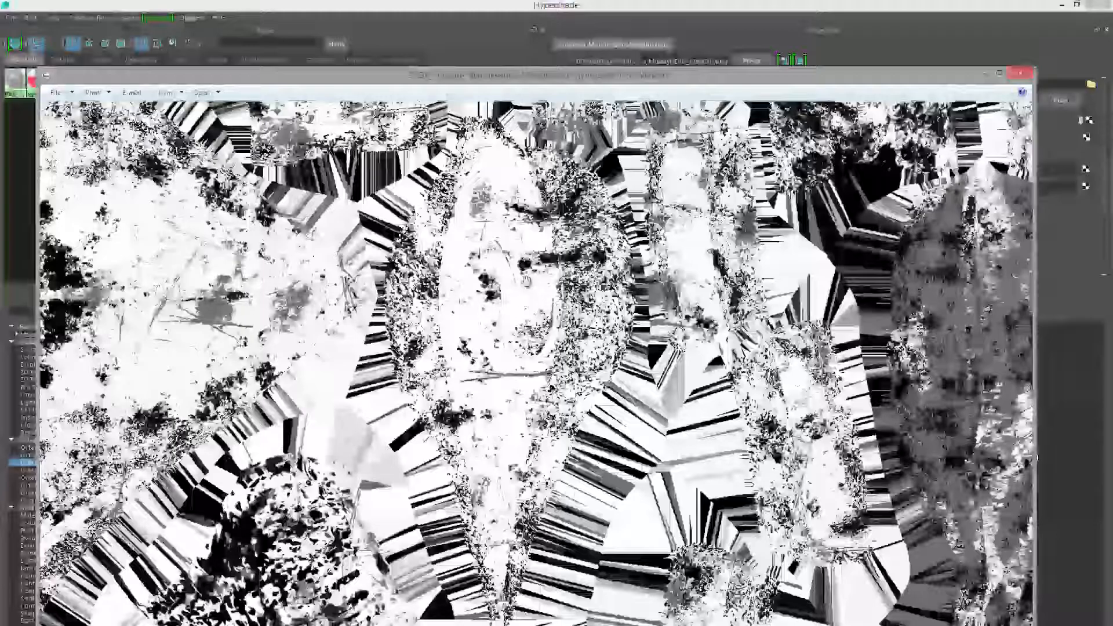
{"action": "left_click_drag", "start_coordinate": [537, 307], "coordinate": [546, 267]}
{"action": "scroll", "coordinate": [528, 297], "scroll_direction": "down", "scroll_amount": 5}
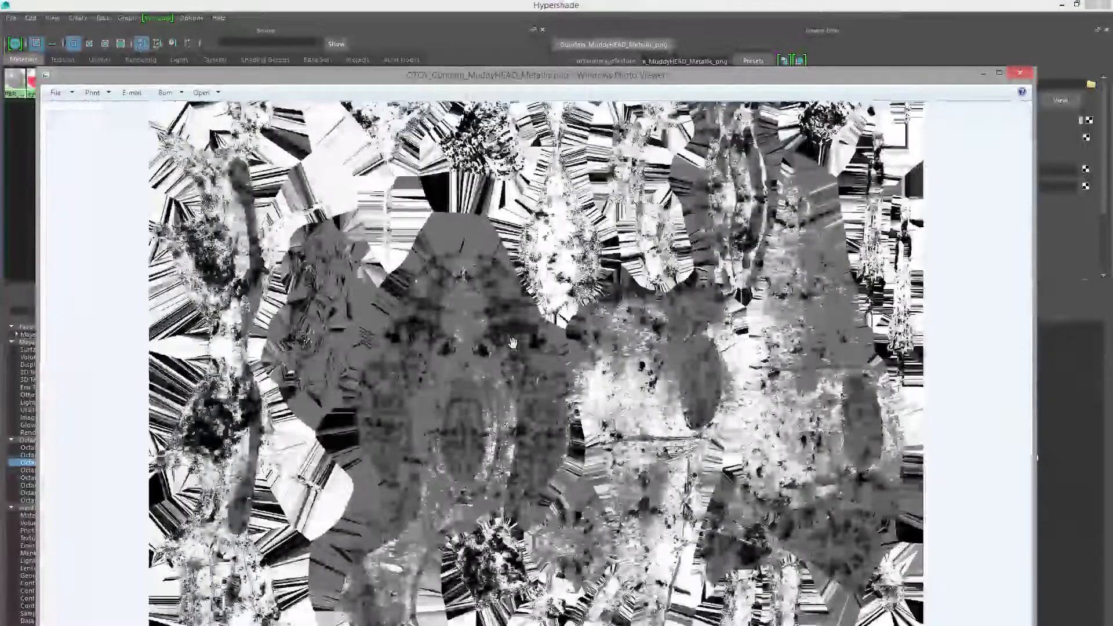
{"action": "left_click", "coordinate": [1021, 72]}
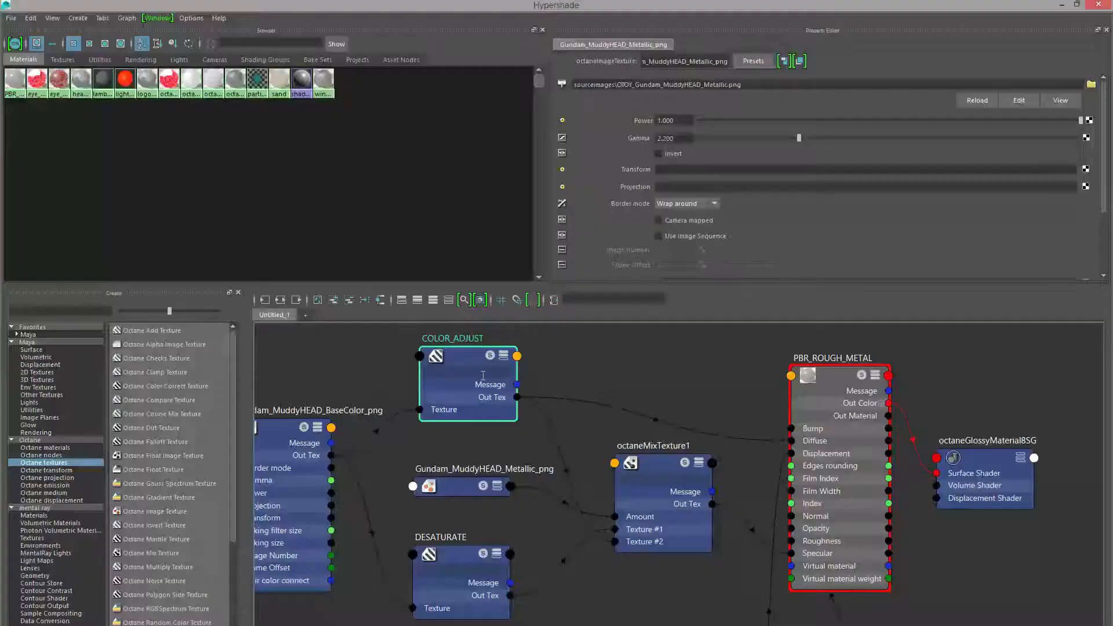
- Trace the connection from Gundam_MuddyHEAD_Metallic_png into the Amount input of octaneMixTexture1
{"action": "left_click", "coordinate": [462, 488]}
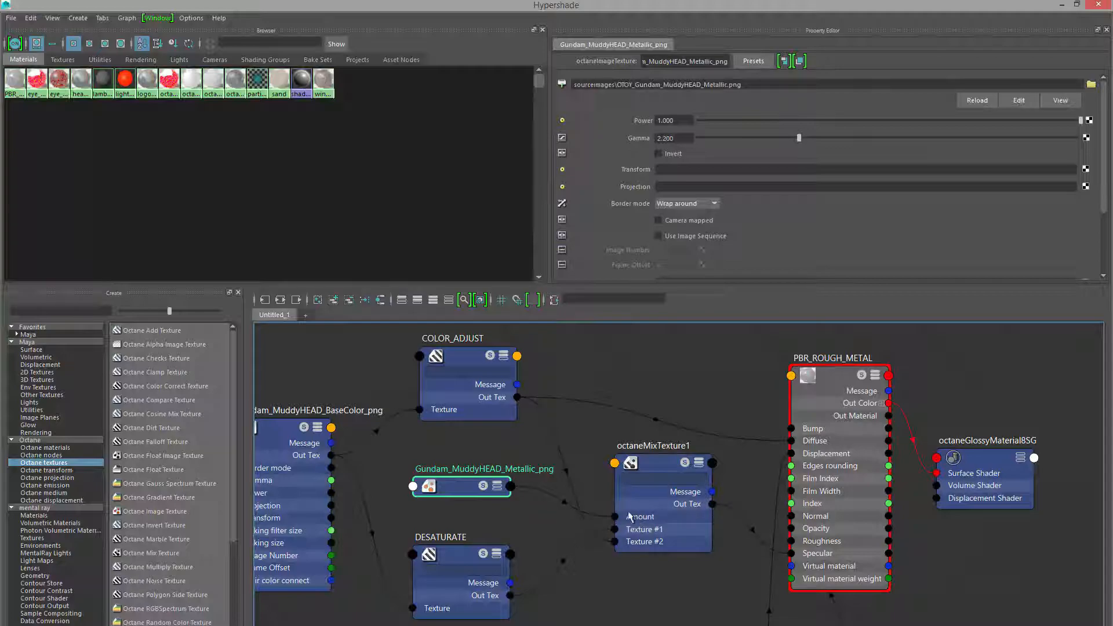
{"action": "left_click", "coordinate": [565, 505]}
{"action": "scroll", "coordinate": [531, 495], "scroll_direction": "up", "scroll_amount": 5}
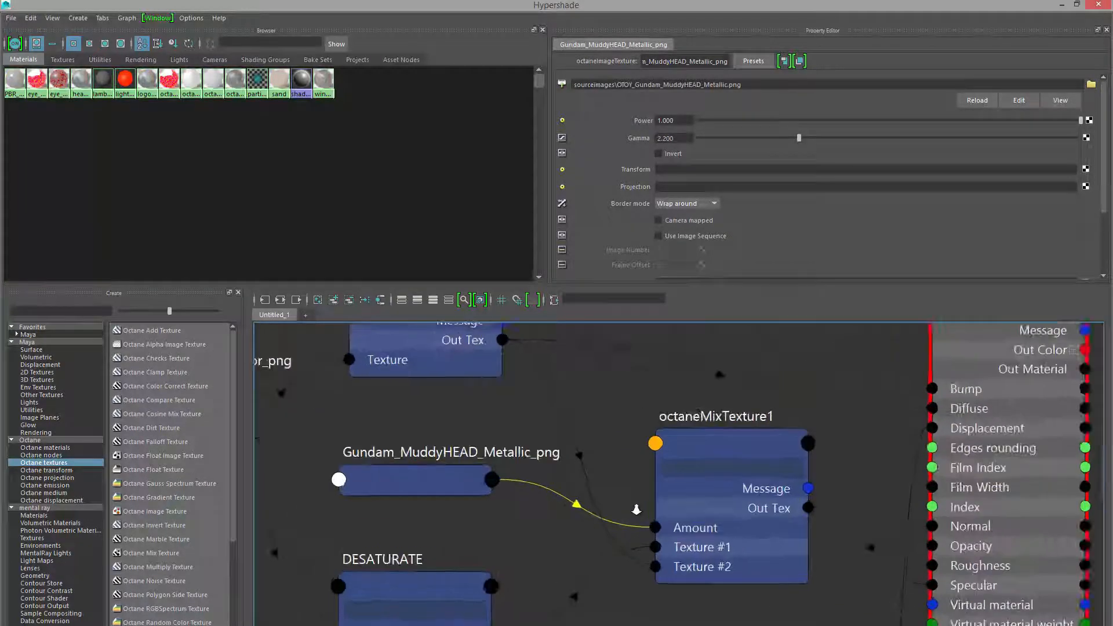
{"action": "middle_click_drag", "start_coordinate": [664, 504], "coordinate": [682, 493], "text": "alt"}
{"action": "left_click_drag", "start_coordinate": [474, 467], "coordinate": [684, 520]}
{"action": "scroll", "coordinate": [726, 529], "scroll_direction": "down", "scroll_amount": 3}
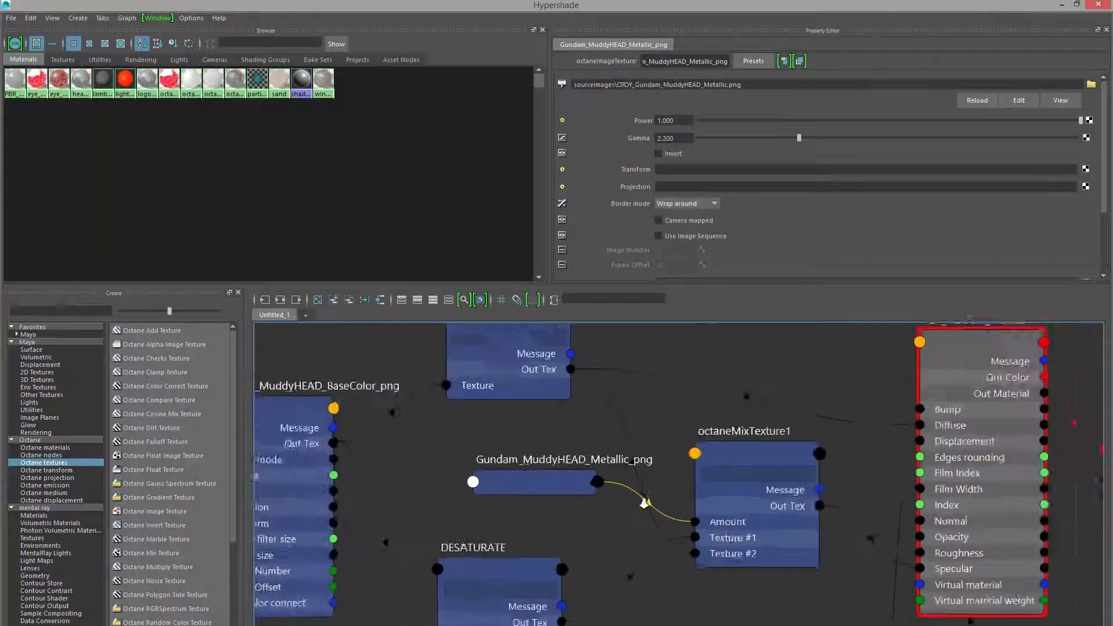
{"action": "left_click", "coordinate": [691, 505]}
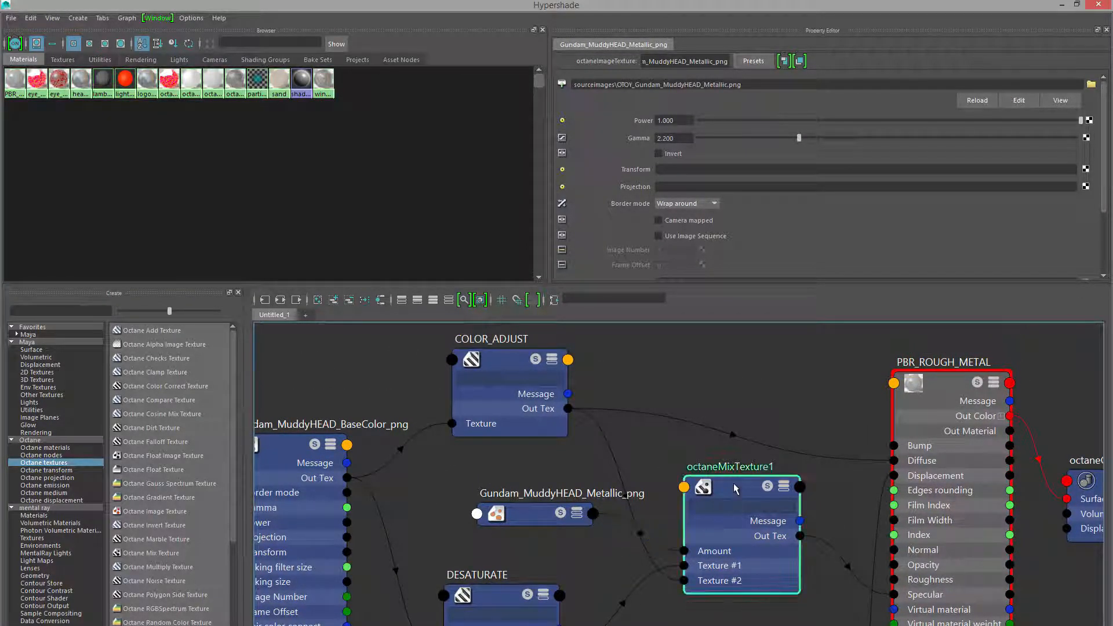
- Line up the COLOR_ADJUST, Gundam_MuddyHEAD_Metallic_png and DESATURATE nodes in one column, with COLOR_ADJUST moved slightly lower
{"action": "left_click_drag", "start_coordinate": [509, 361], "coordinate": [513, 381]}
{"action": "middle_click_drag", "start_coordinate": [414, 437], "coordinate": [504, 422], "text": "alt"}
{"action": "middle_click_drag", "start_coordinate": [643, 521], "coordinate": [608, 466], "text": "alt"}
{"action": "left_click", "coordinate": [571, 534]}
{"action": "middle_click_drag", "start_coordinate": [620, 535], "coordinate": [623, 515], "text": "alt"}
{"action": "left_click_drag", "start_coordinate": [548, 508], "coordinate": [560, 506]}
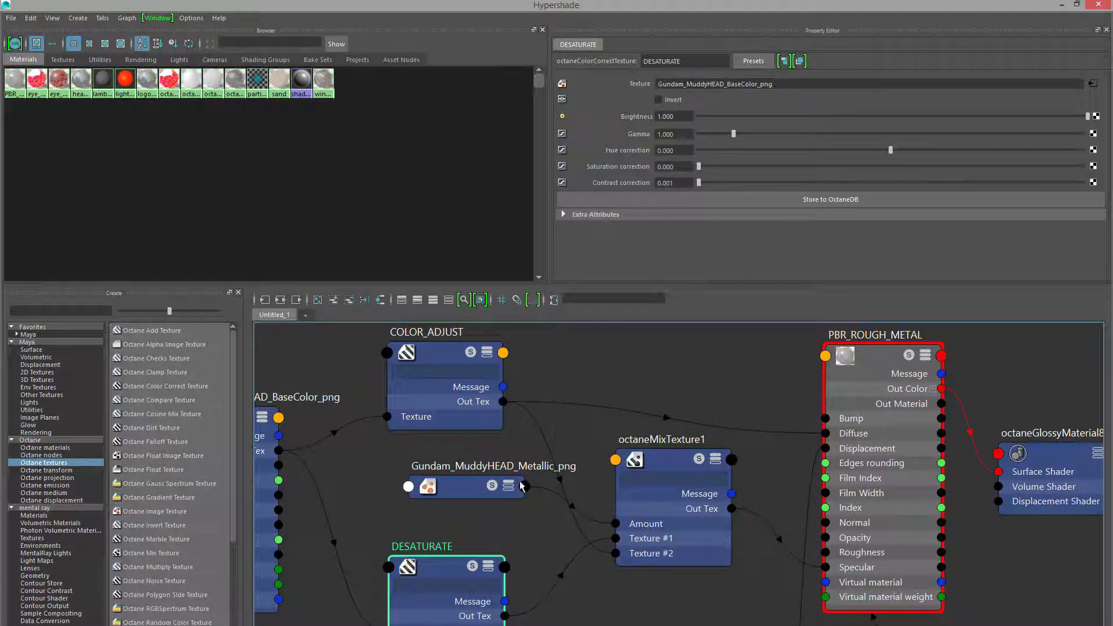
{"action": "left_click_drag", "start_coordinate": [474, 486], "coordinate": [615, 523]}
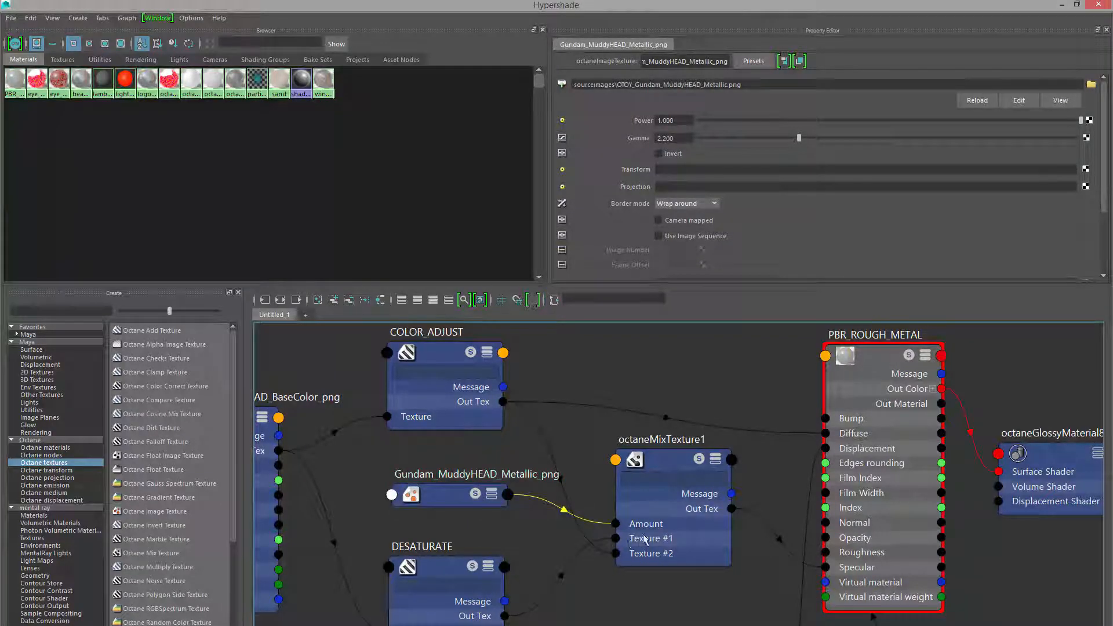
- Trace octaneMixTexture1's output into the Specular of PBR_ROUGH_METAL and check the result in the Render View
{"action": "left_click", "coordinate": [657, 459]}
{"action": "left_click_drag", "start_coordinate": [773, 540], "coordinate": [837, 568]}
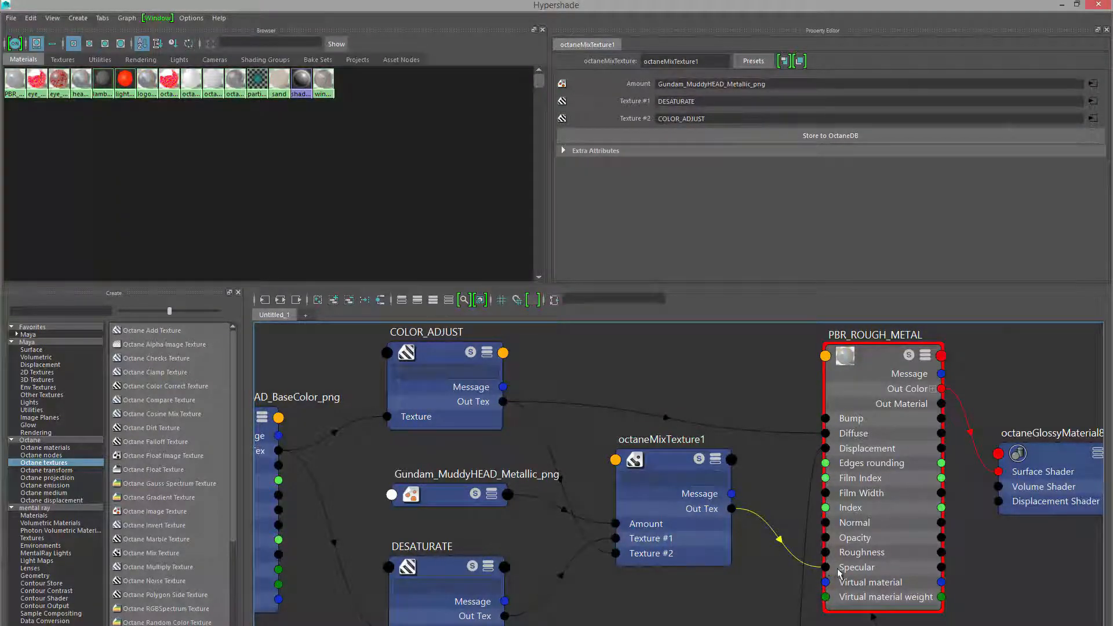
{"action": "left_click_drag", "start_coordinate": [0, 226], "coordinate": [810, 98]}
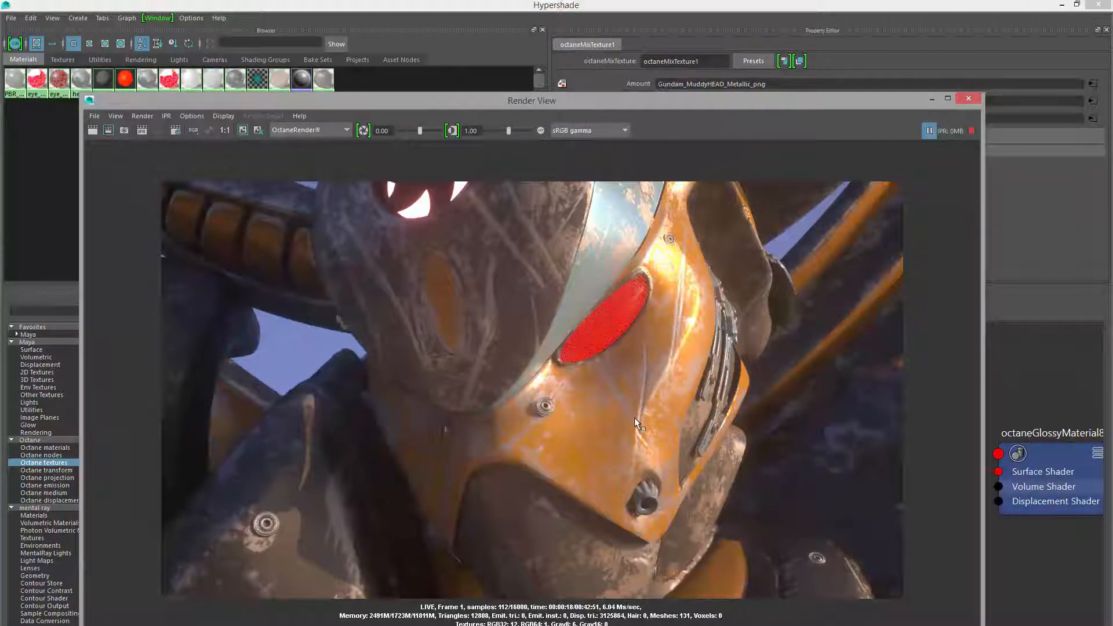
{"action": "left_click_drag", "start_coordinate": [719, 109], "coordinate": [0, 261]}
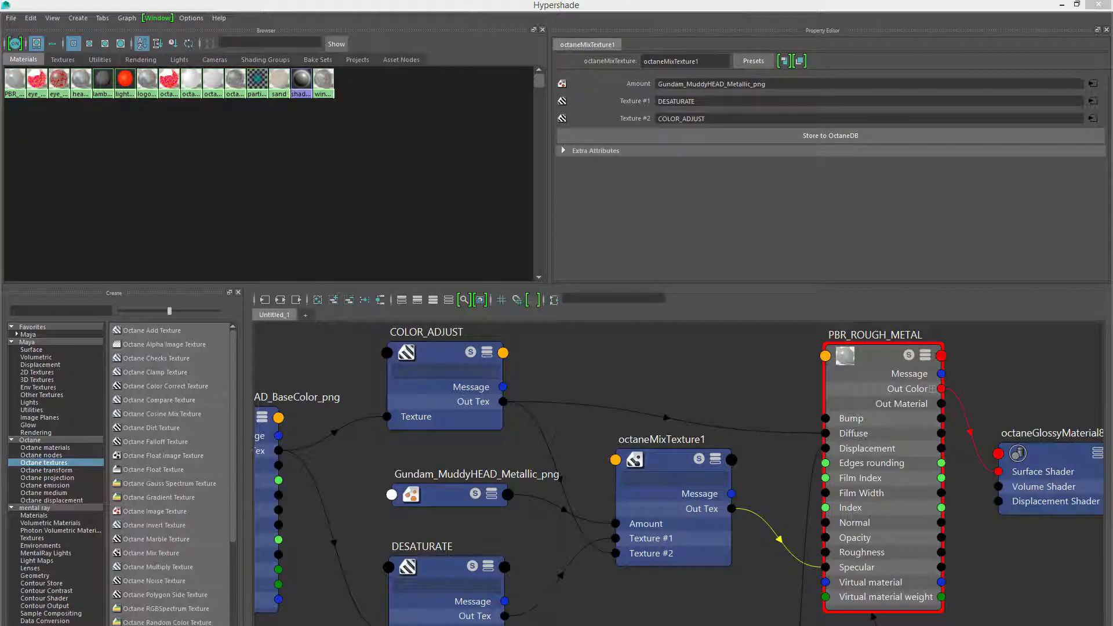
- Move octaneDisplacementNode6 up below octaneMixTexture1 and place octaneFloatImageTexture6 directly under DESATURATE
{"action": "scroll", "coordinate": [814, 487], "scroll_direction": "down", "scroll_amount": 3}
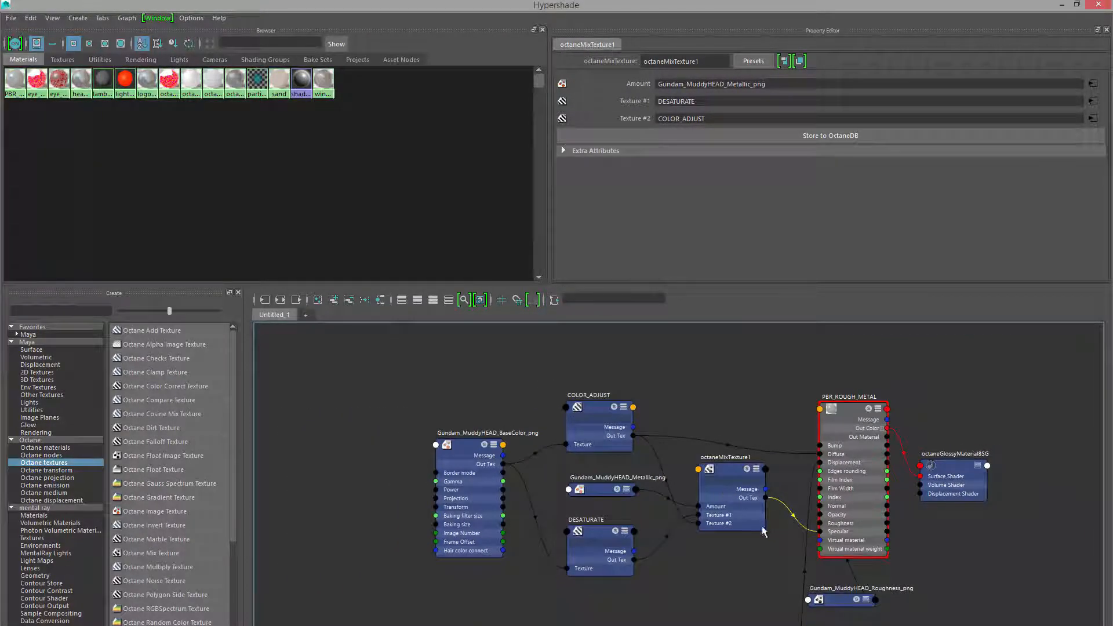
{"action": "middle_click_drag", "start_coordinate": [761, 527], "coordinate": [710, 491], "text": "alt"}
{"action": "left_click_drag", "start_coordinate": [698, 623], "coordinate": [684, 535]}
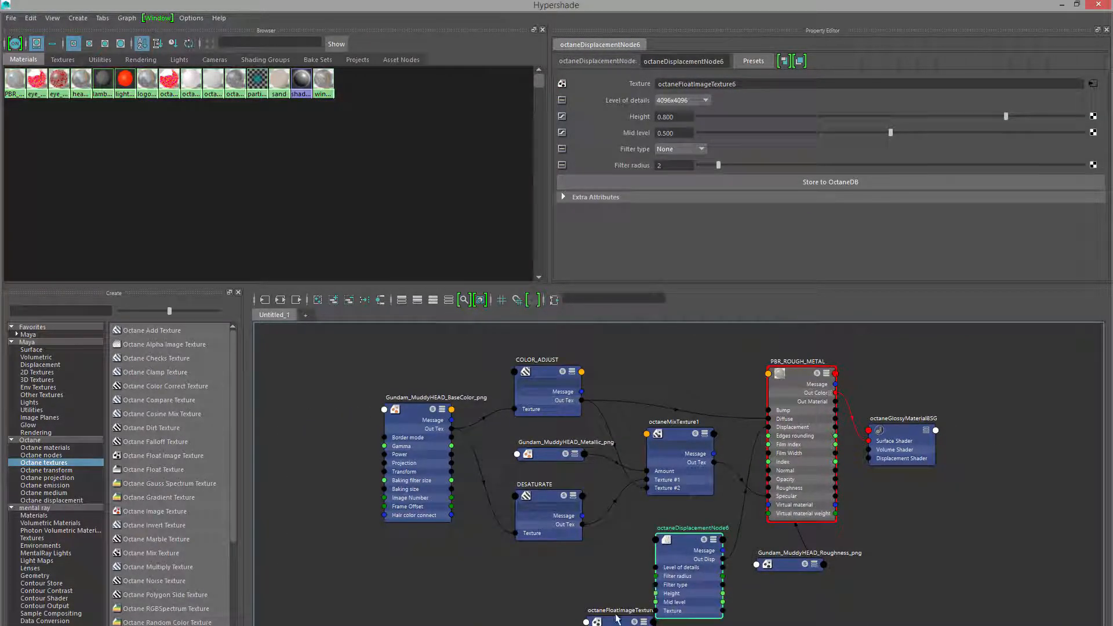
{"action": "left_click_drag", "start_coordinate": [609, 619], "coordinate": [573, 566]}
{"action": "scroll", "coordinate": [620, 405], "scroll_direction": "up", "scroll_amount": 3}
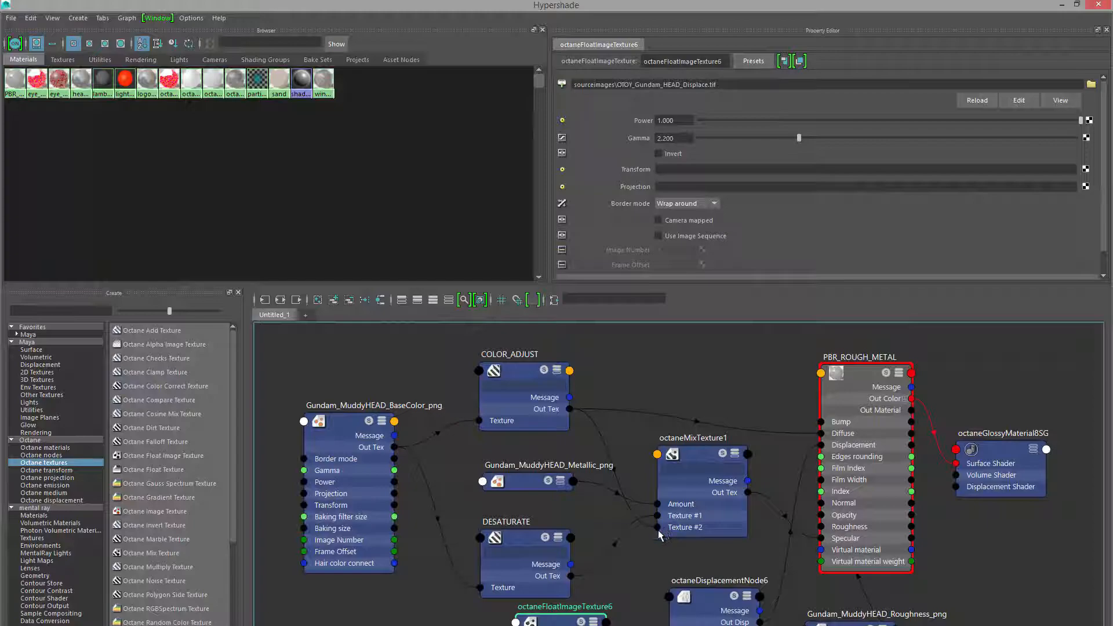
{"action": "scroll", "coordinate": [629, 550], "scroll_direction": "down", "scroll_amount": 3}
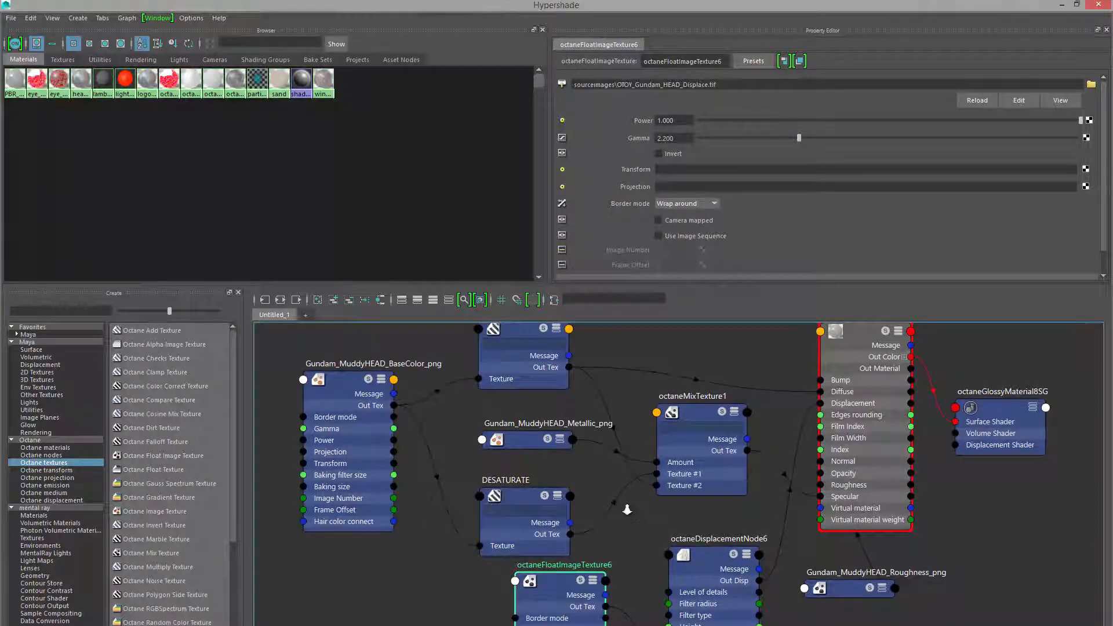